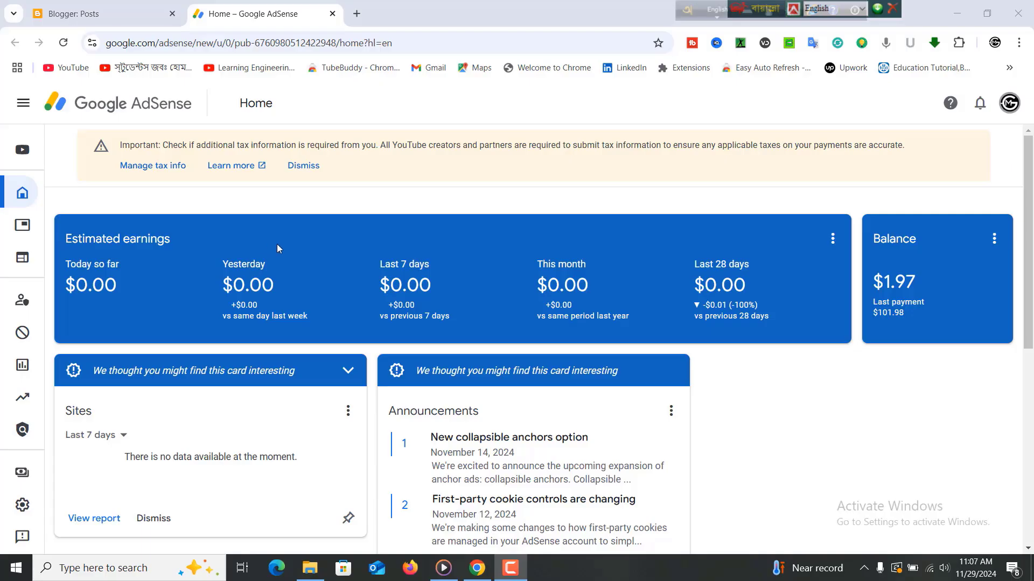
- Open the ad settings of the .com site, check its overlay formats, and apply the settings to the site
mouse_move(22, 225)
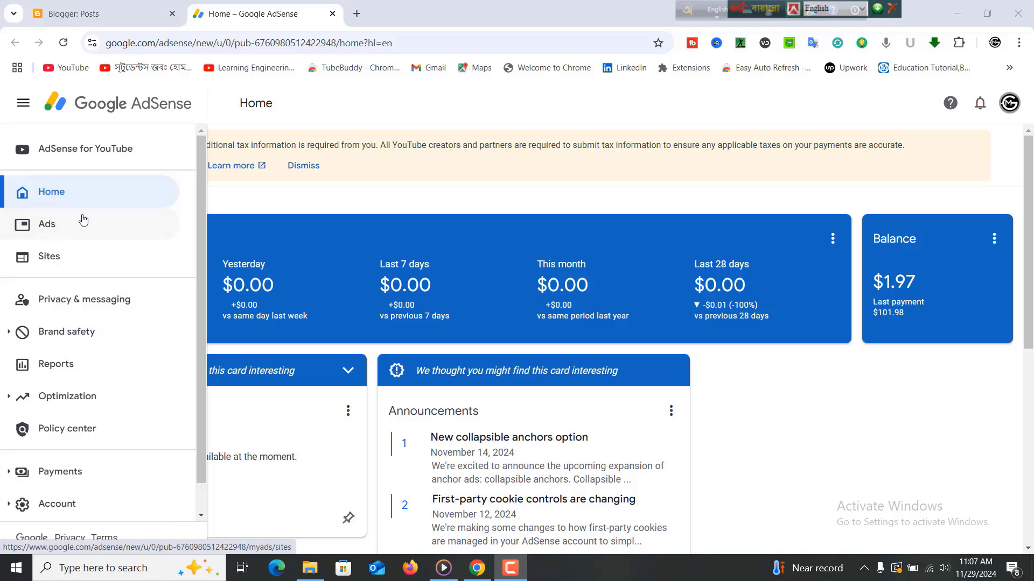
click(50, 223)
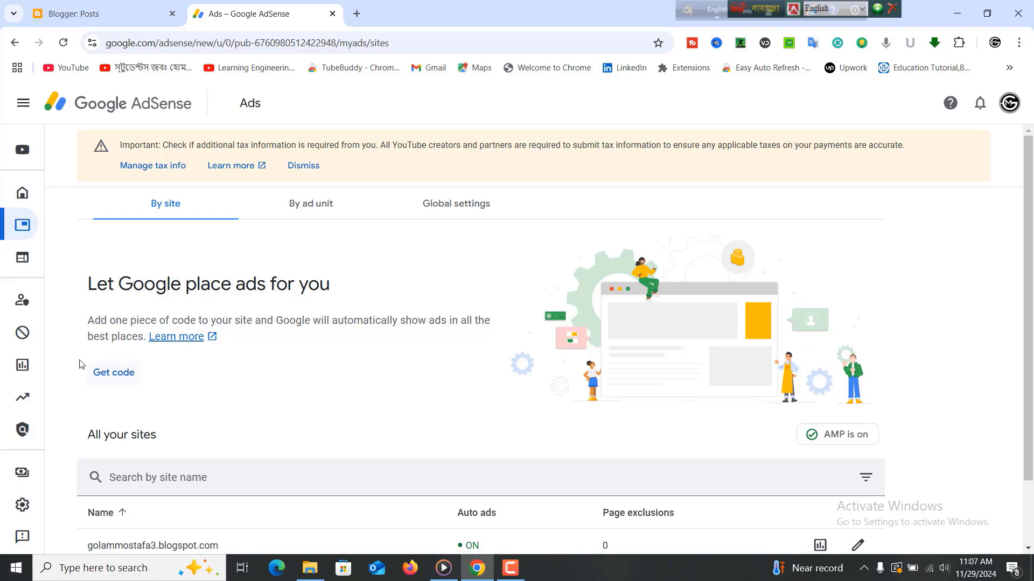
scroll(334, 316, down, 2)
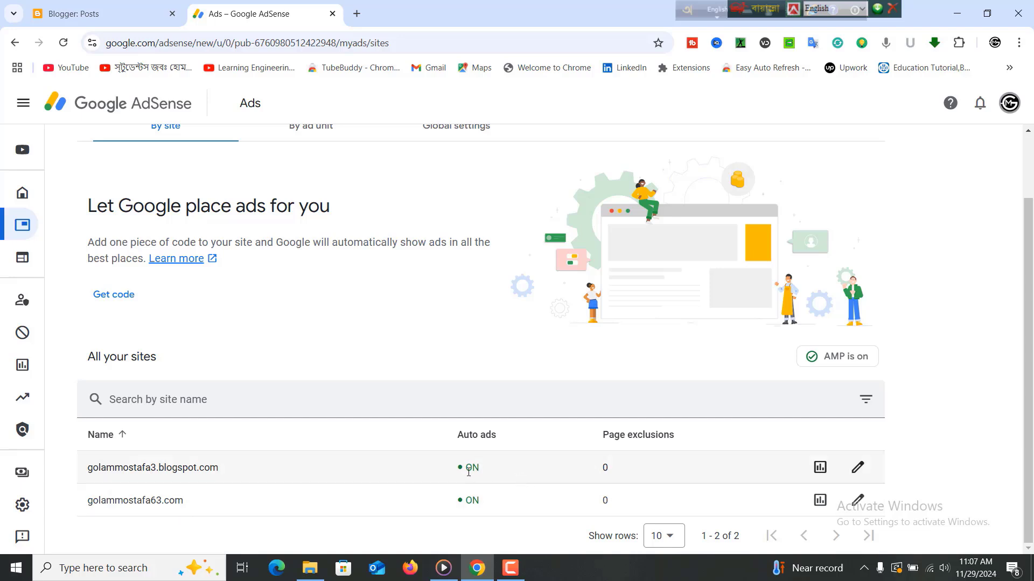
click(857, 506)
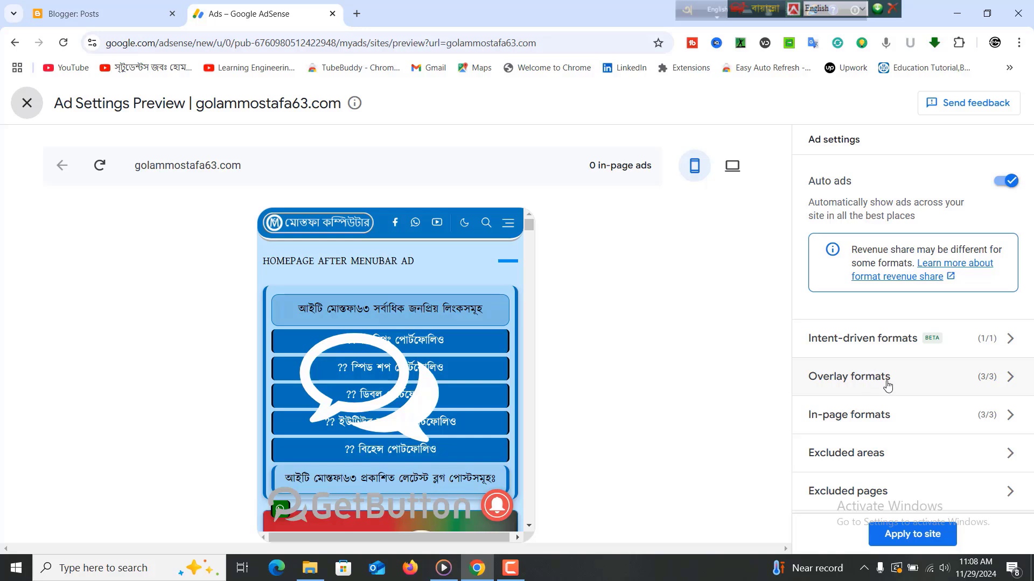
click(1014, 380)
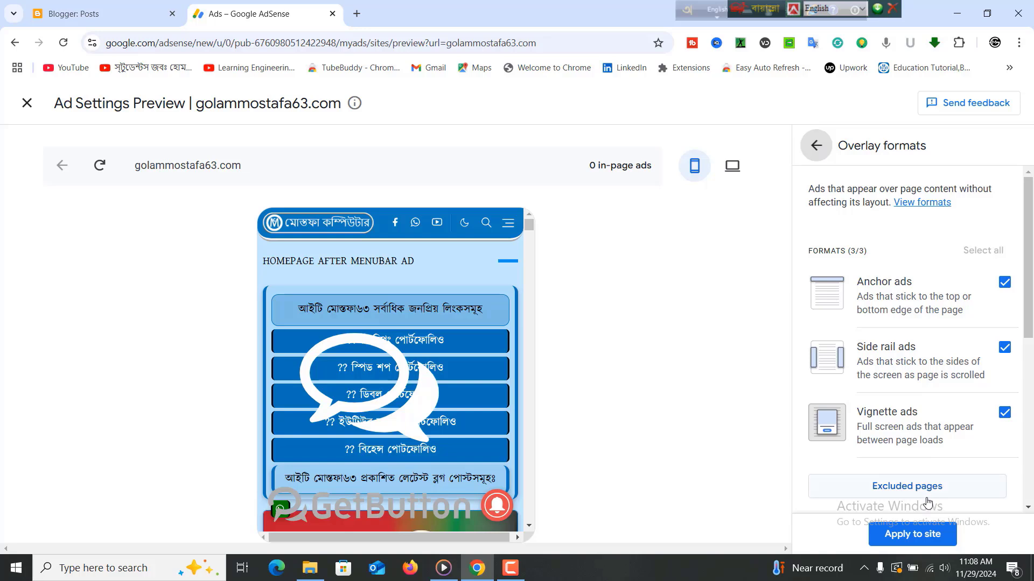
click(896, 538)
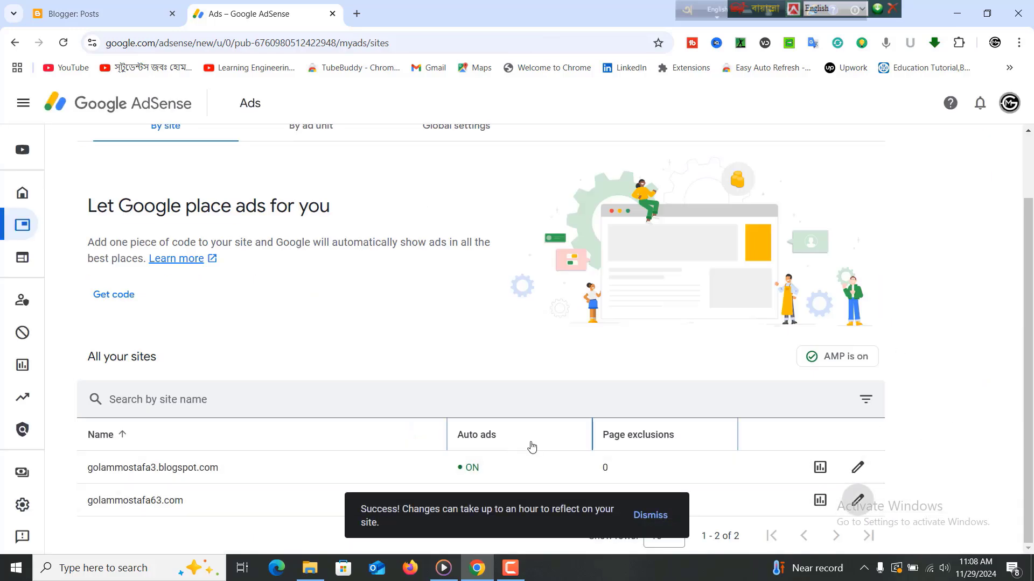
- Reopen the .com site's ad settings and review the intent-driven formats and their extra options
click(857, 500)
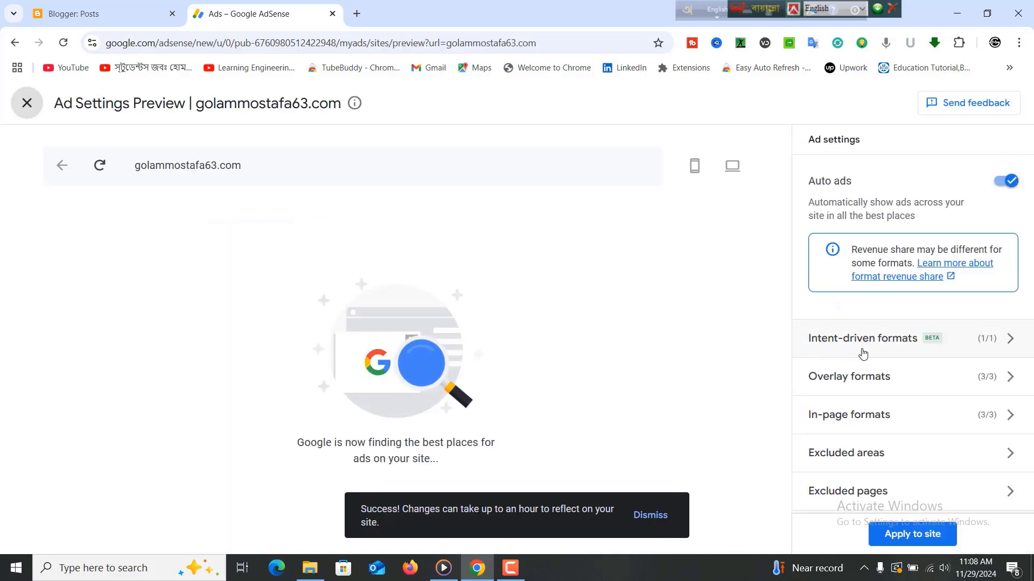
click(1007, 338)
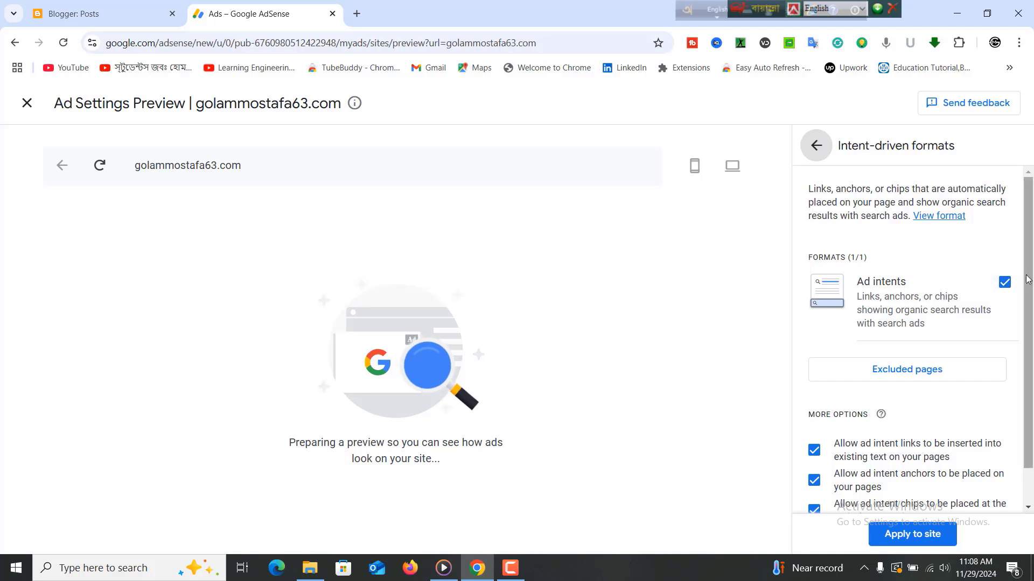
scroll(967, 371, down, 1)
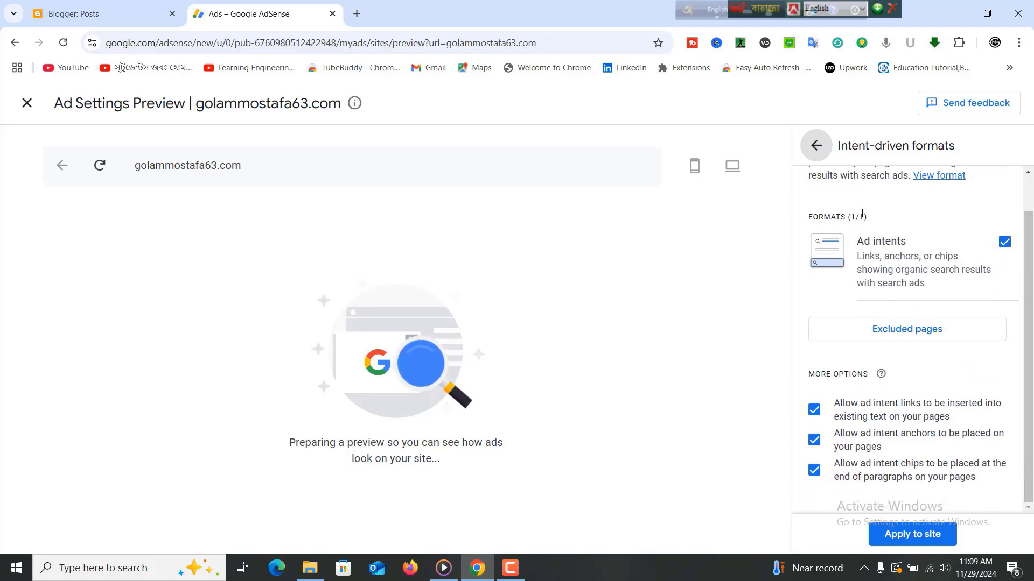
click(815, 154)
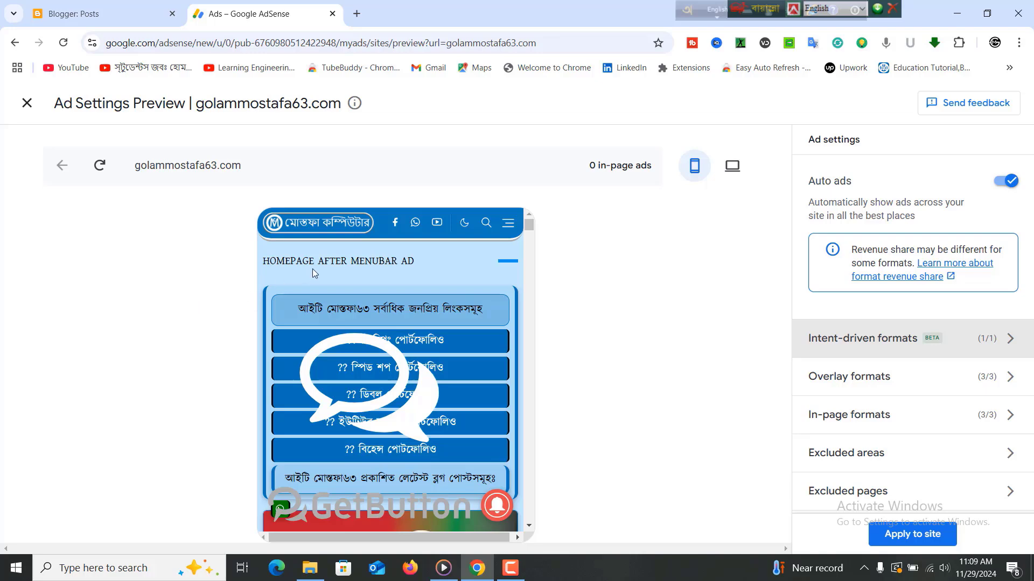
- Examine where auto ads appear throughout the mobile preview of the site
scroll(405, 375, down, 10)
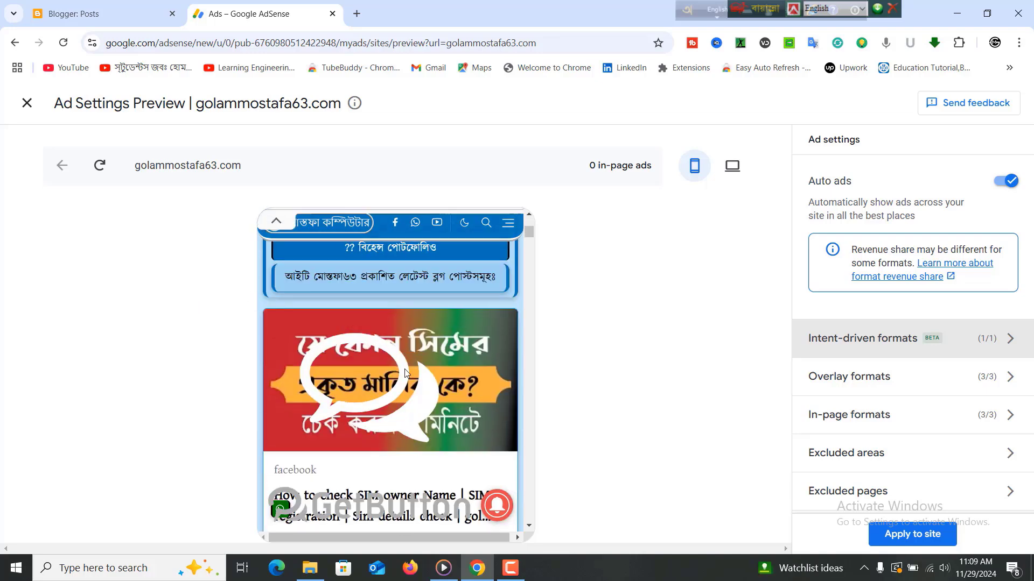
scroll(405, 372, down, 15)
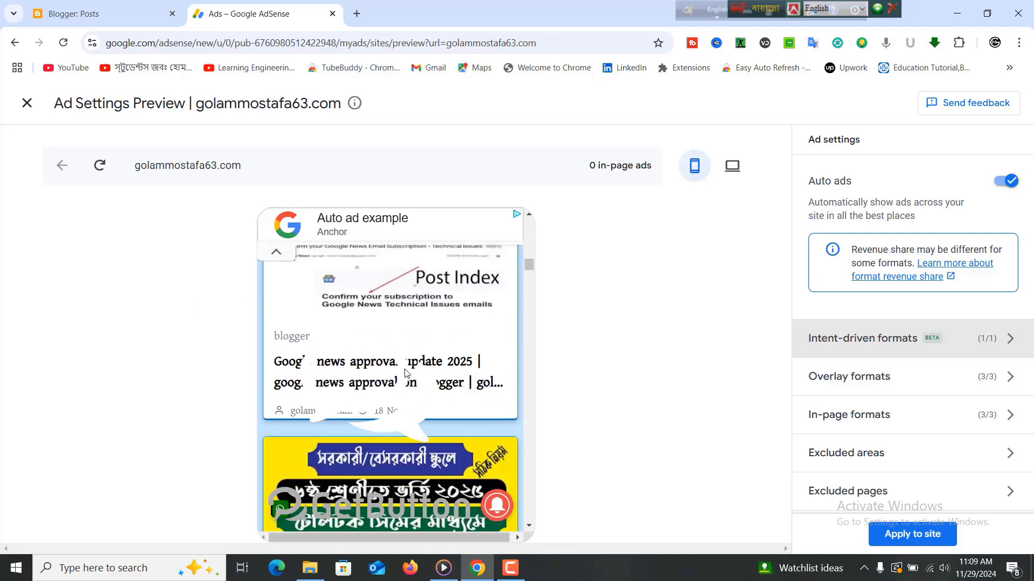
scroll(405, 372, down, 2)
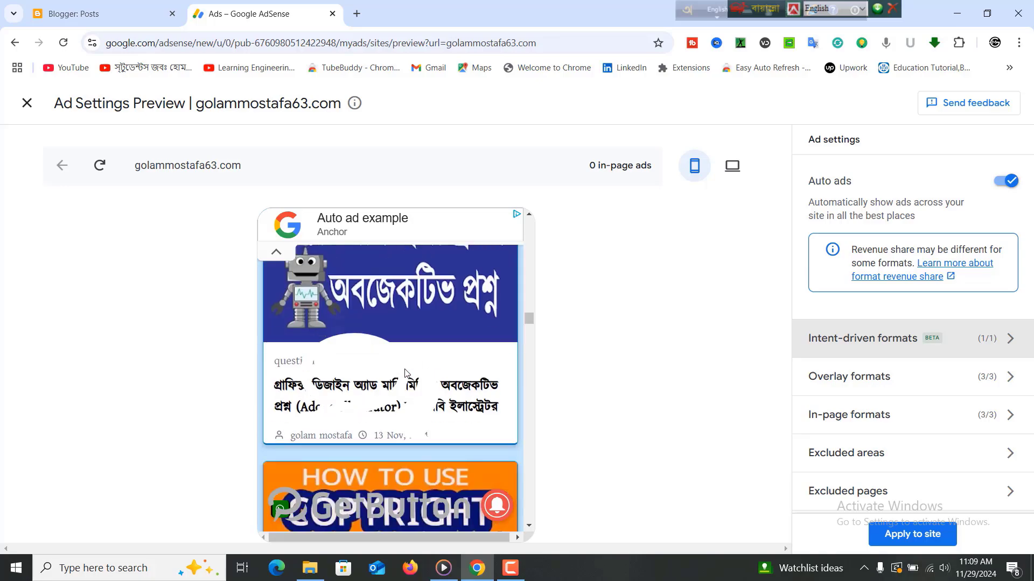
scroll(405, 373, up, 15)
scroll(405, 373, up, 5)
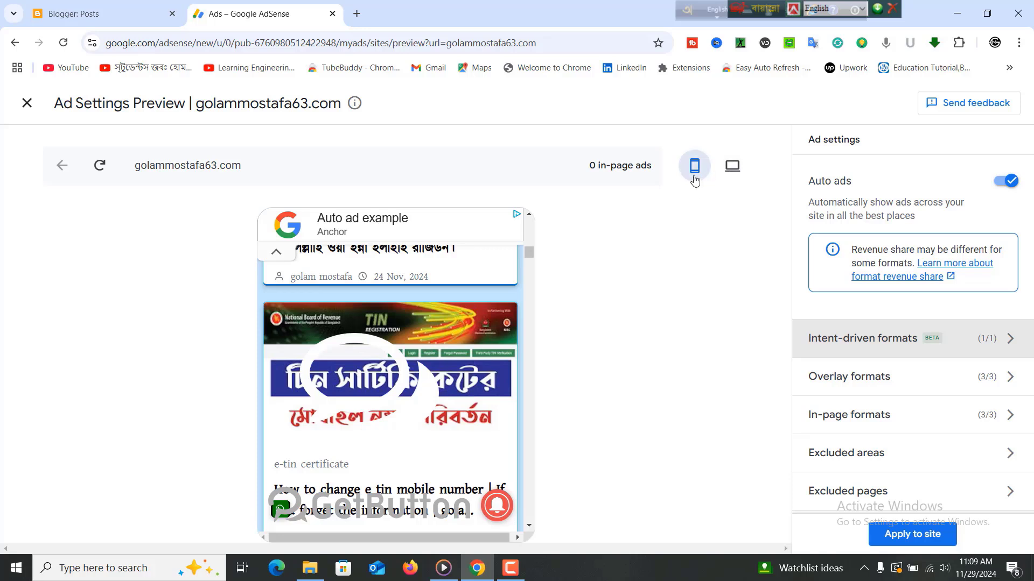
- Examine the auto ad placements down the whole desktop preview of the site, and return to the mobile preview
click(733, 168)
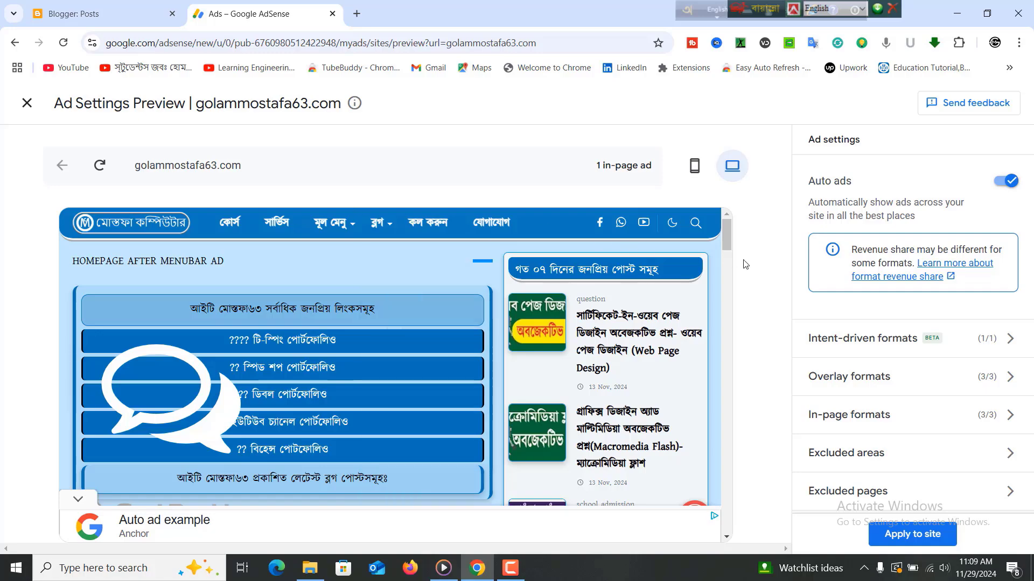
scroll(703, 315, down, 5)
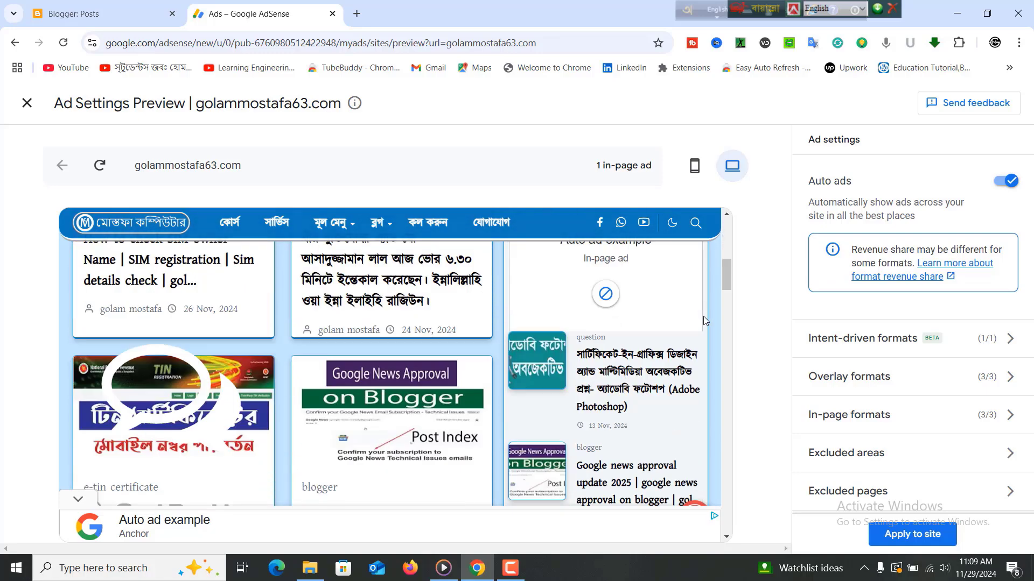
scroll(703, 321, down, 5)
scroll(703, 321, down, 15)
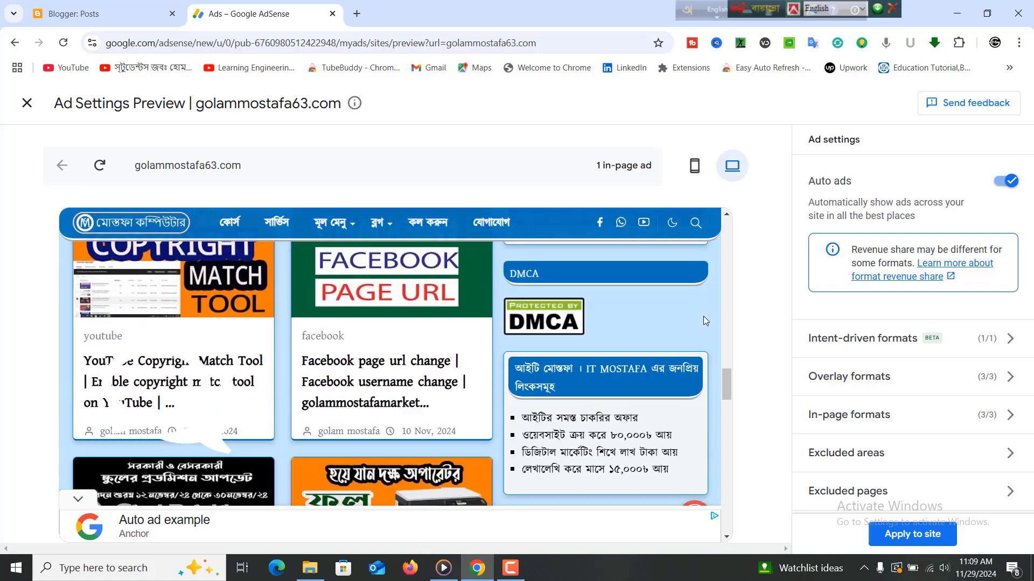
scroll(703, 321, down, 8)
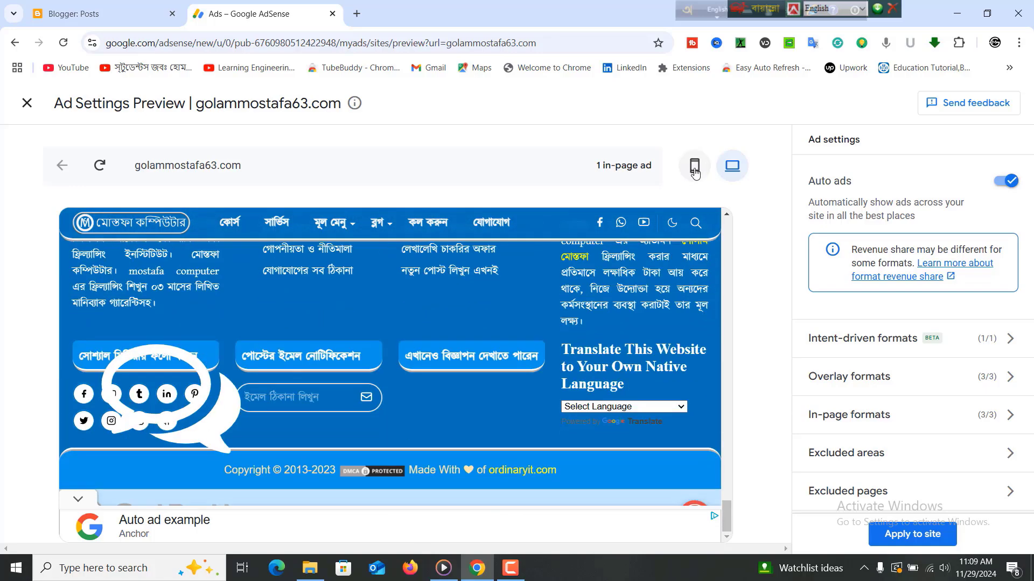
click(695, 171)
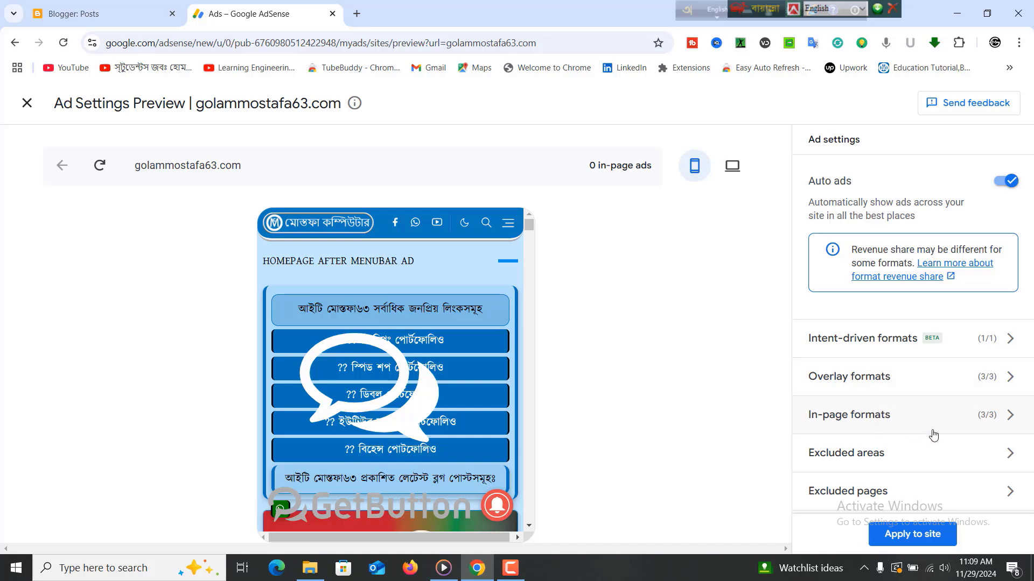
- Review the site's in-page ad formats and close the ad settings preview without applying anything
click(1008, 416)
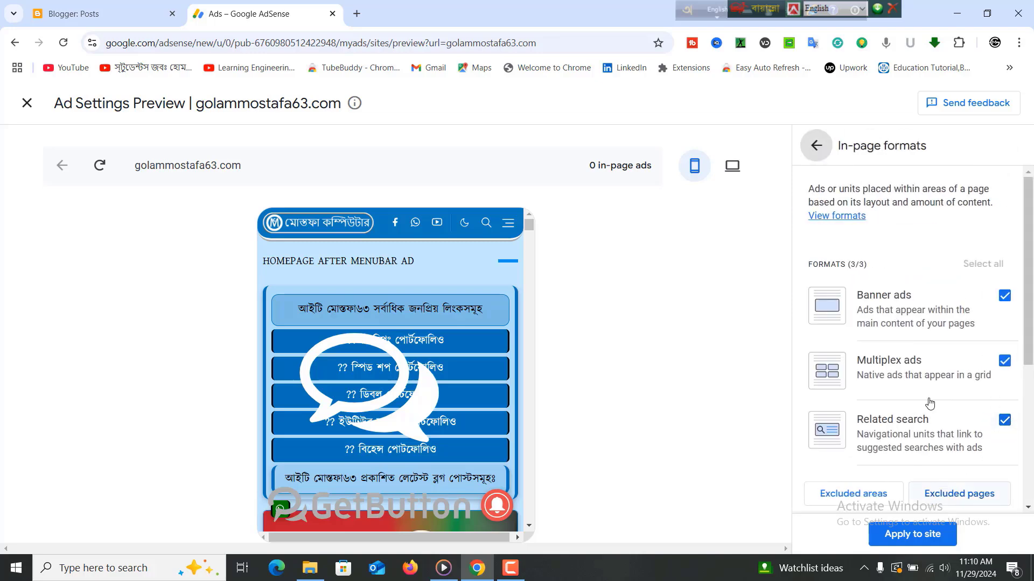
click(816, 146)
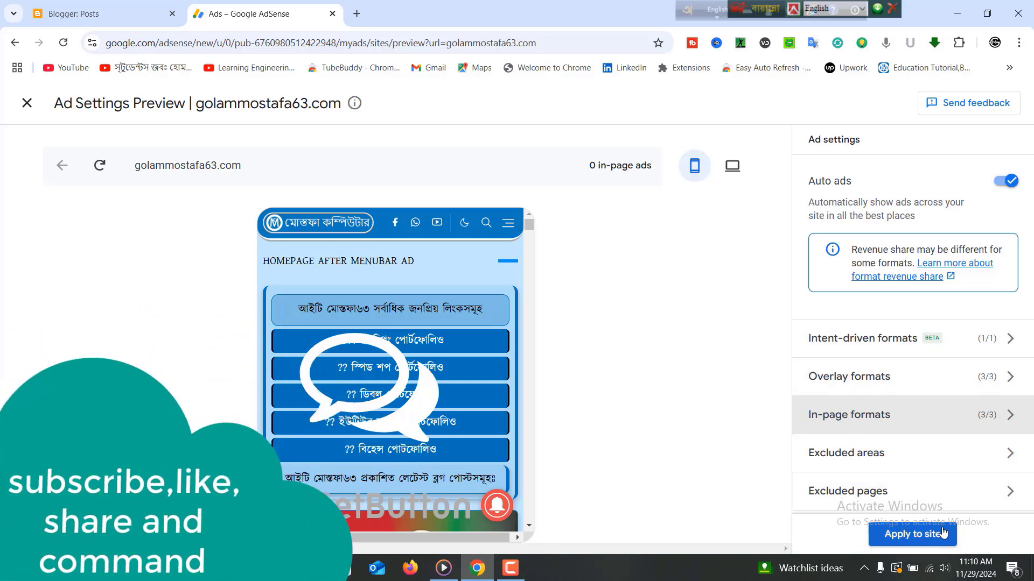
click(26, 103)
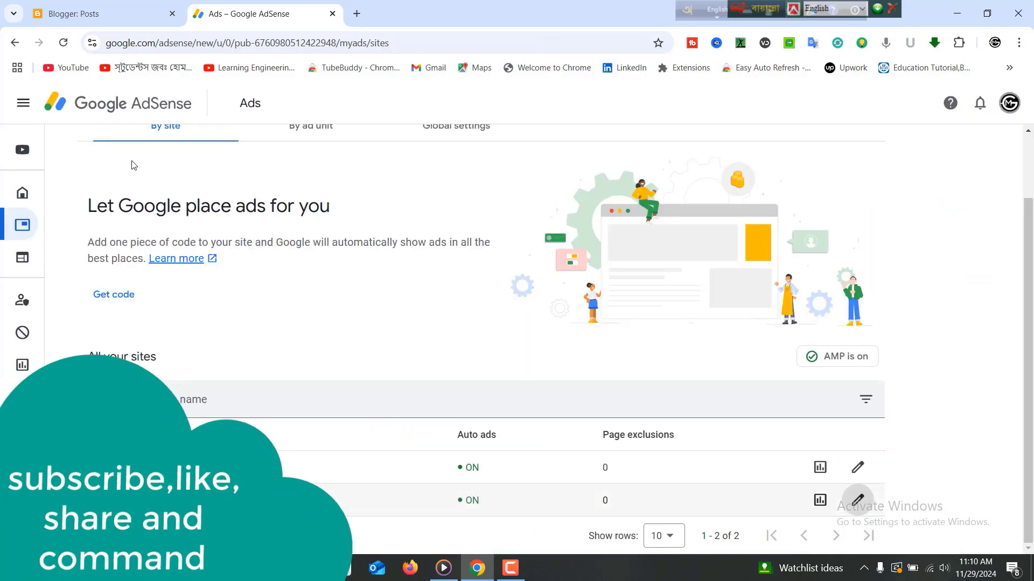
- Start a new display ad unit from the ad unit overview and preview its horizontal and vertical shapes
mouse_move(31, 233)
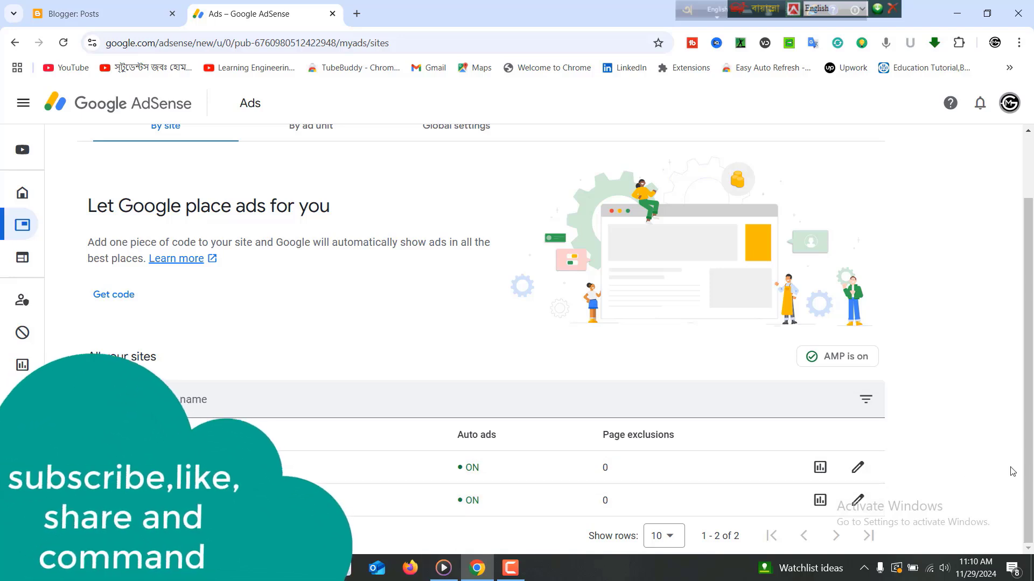
scroll(249, 262, up, 2)
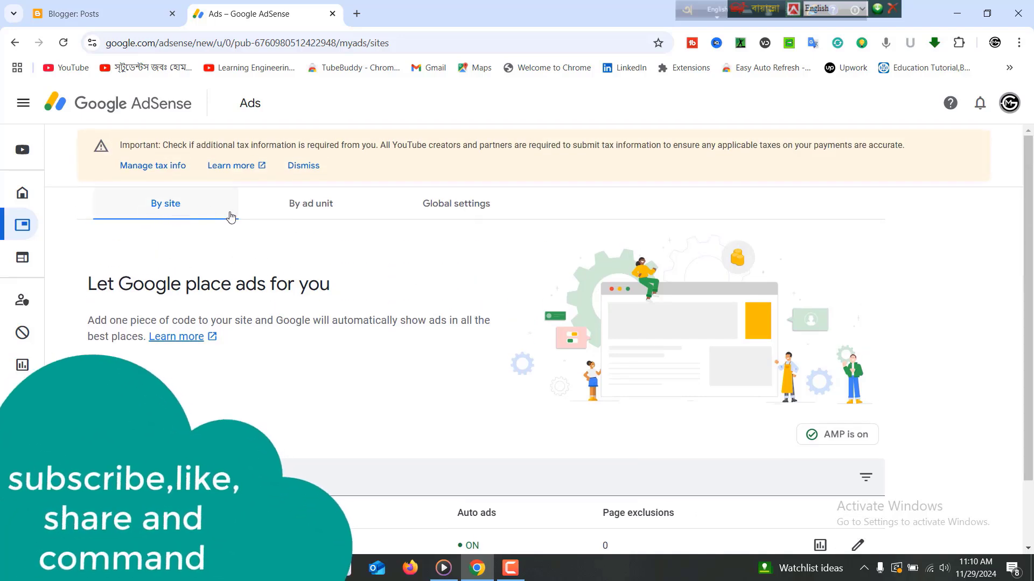
click(324, 210)
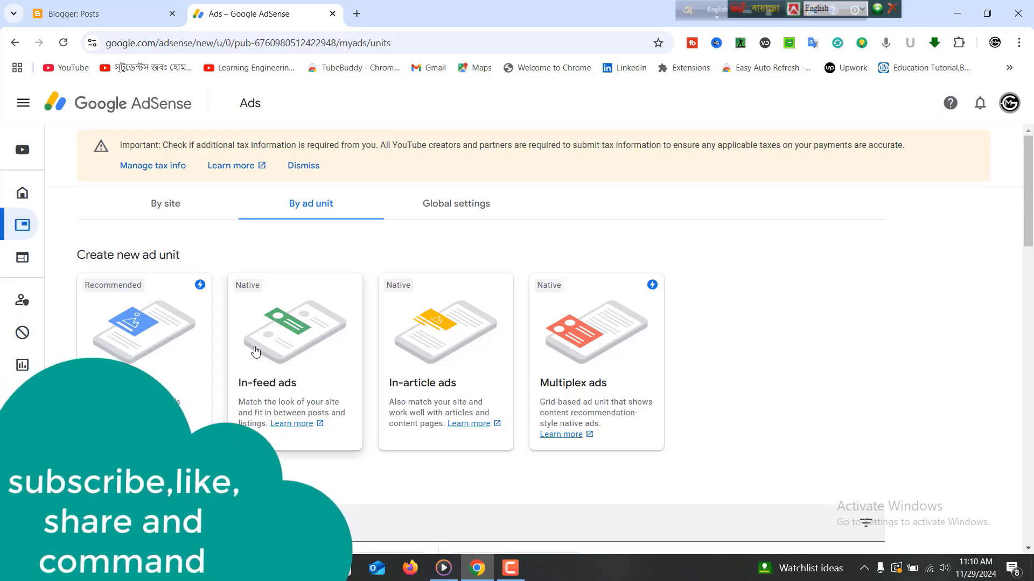
scroll(255, 351, down, 3)
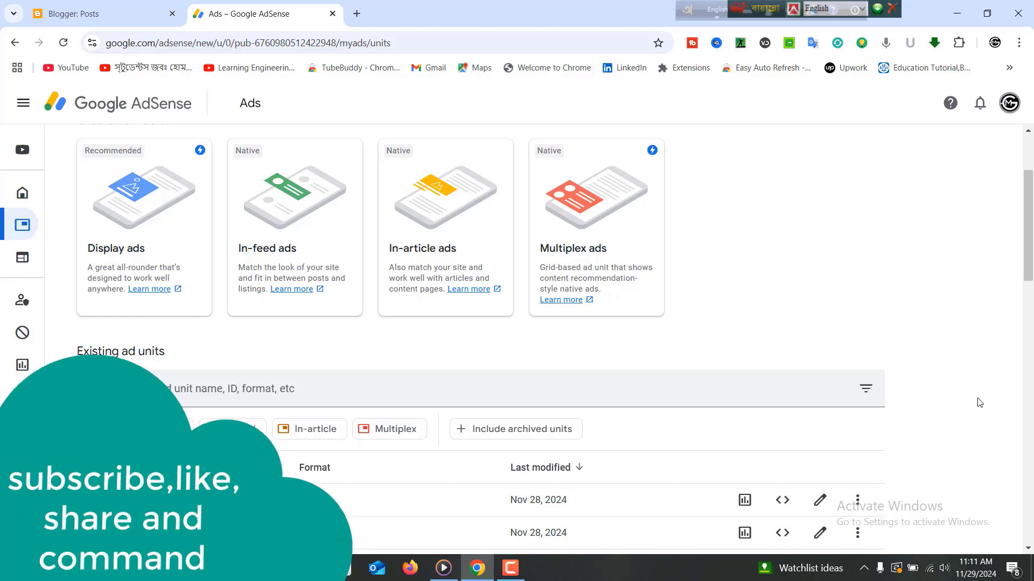
scroll(915, 312, up, 3)
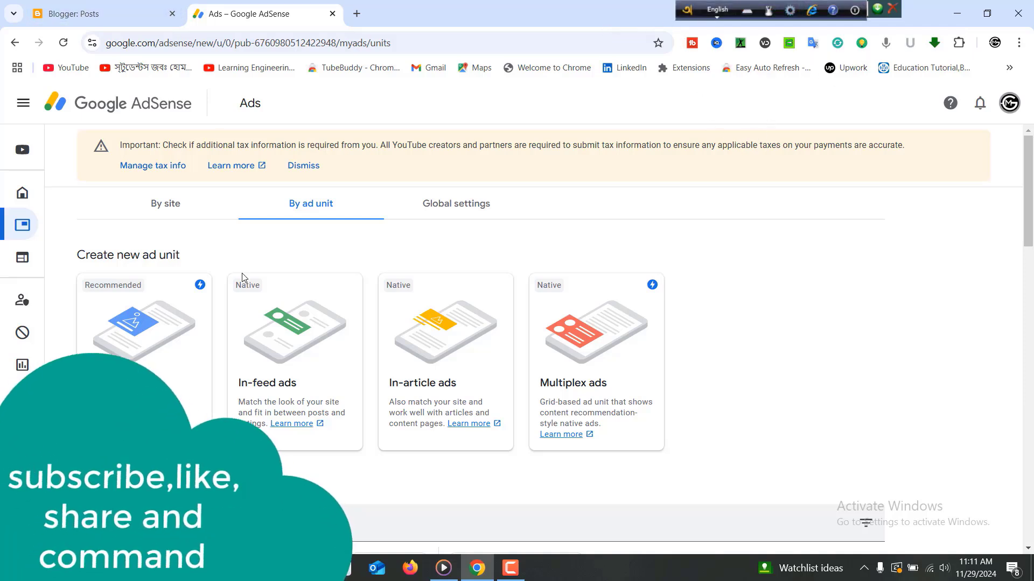
click(138, 337)
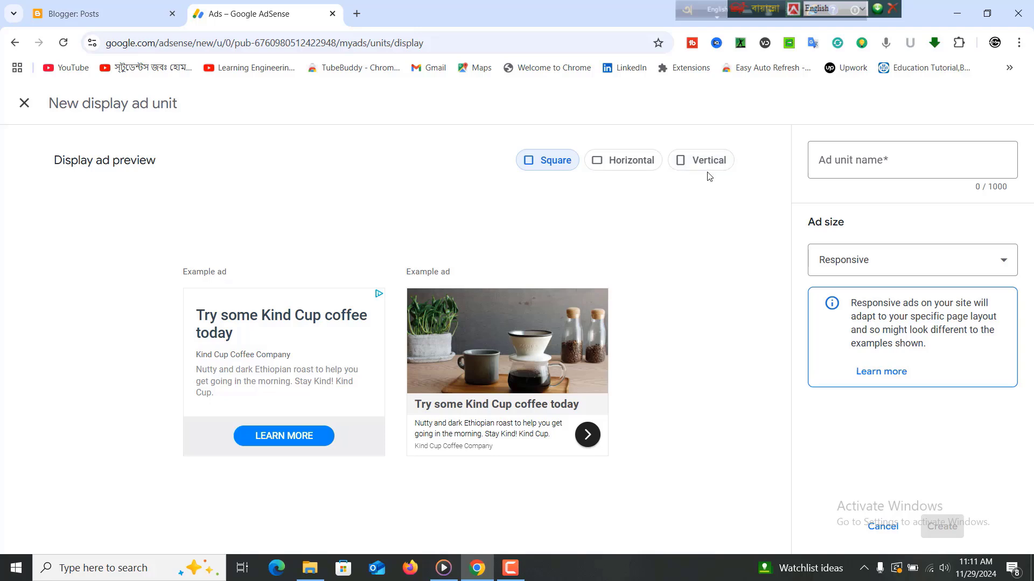
click(602, 165)
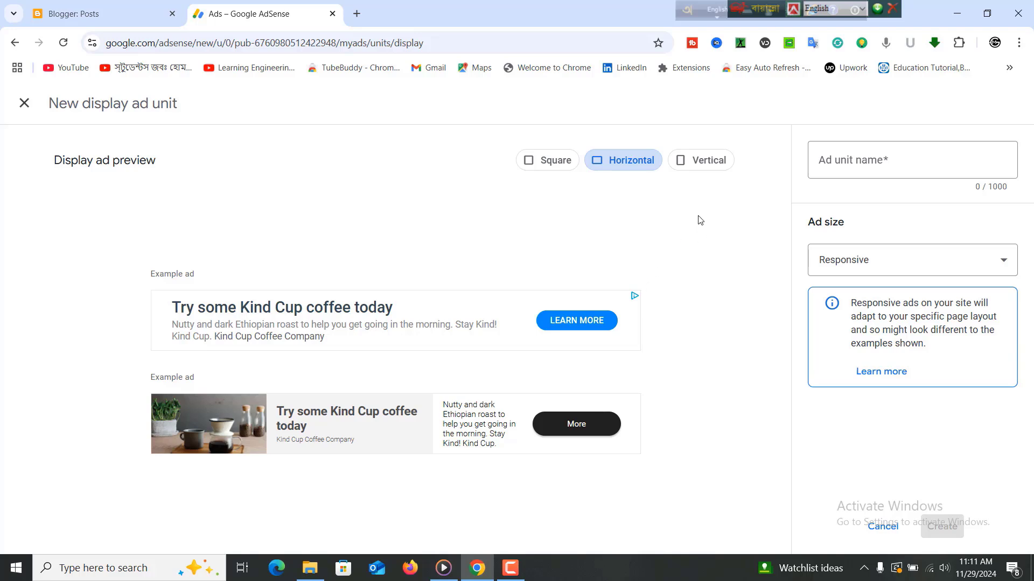
click(711, 169)
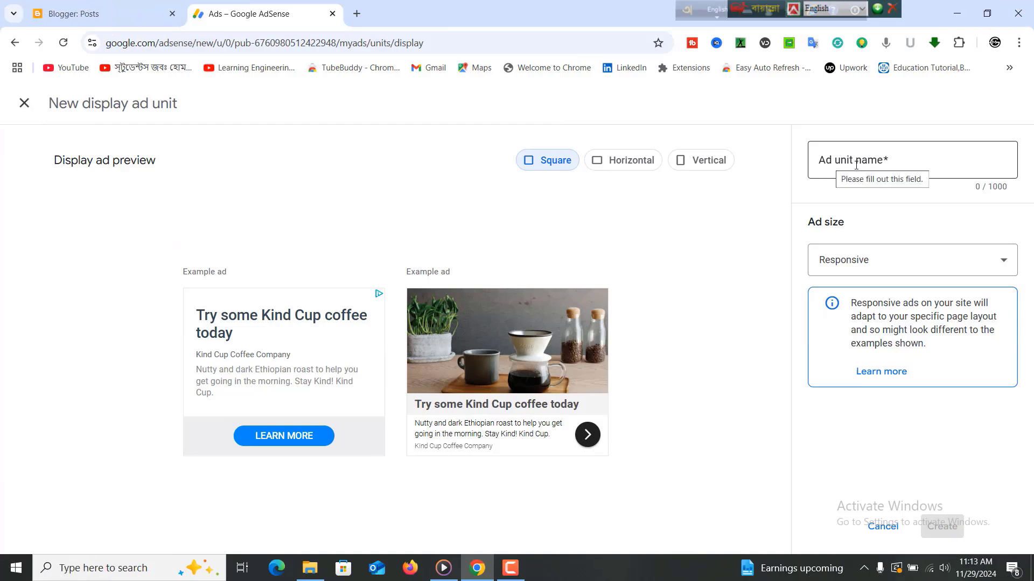
- Name the new display ad unit "bottom ad" and keep its ad size as Responsive
click(853, 161)
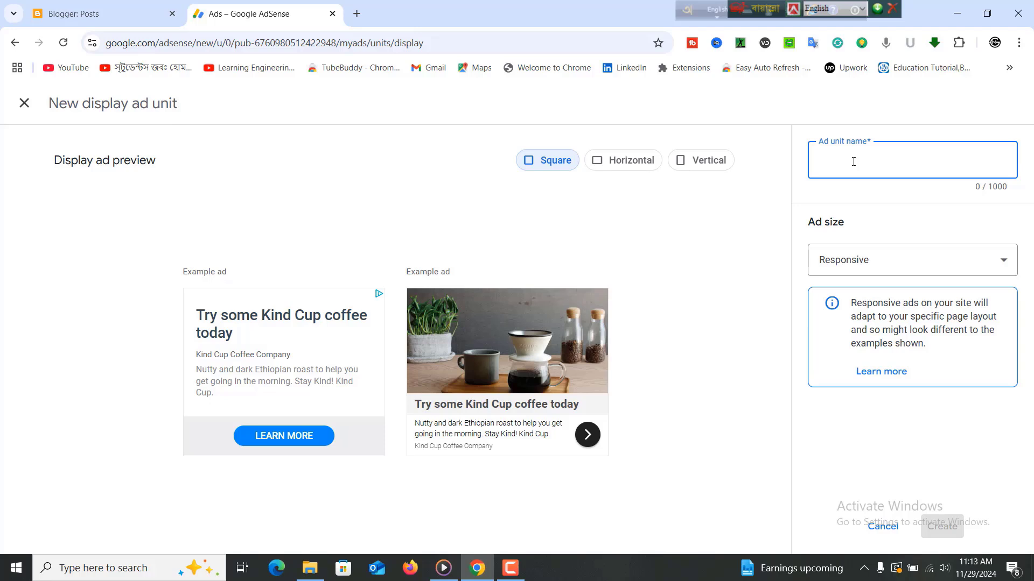
text(botto)
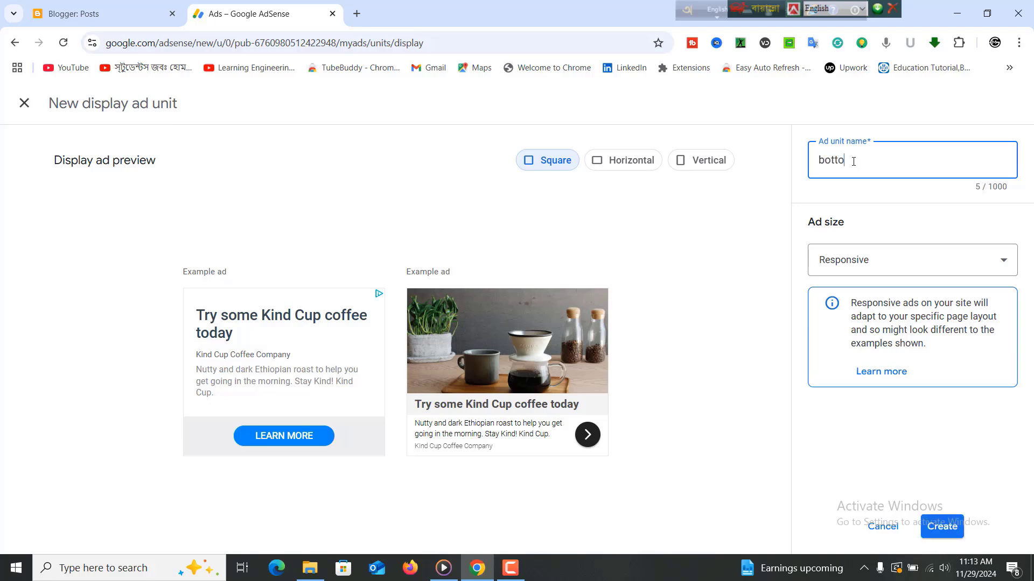
text(m ad)
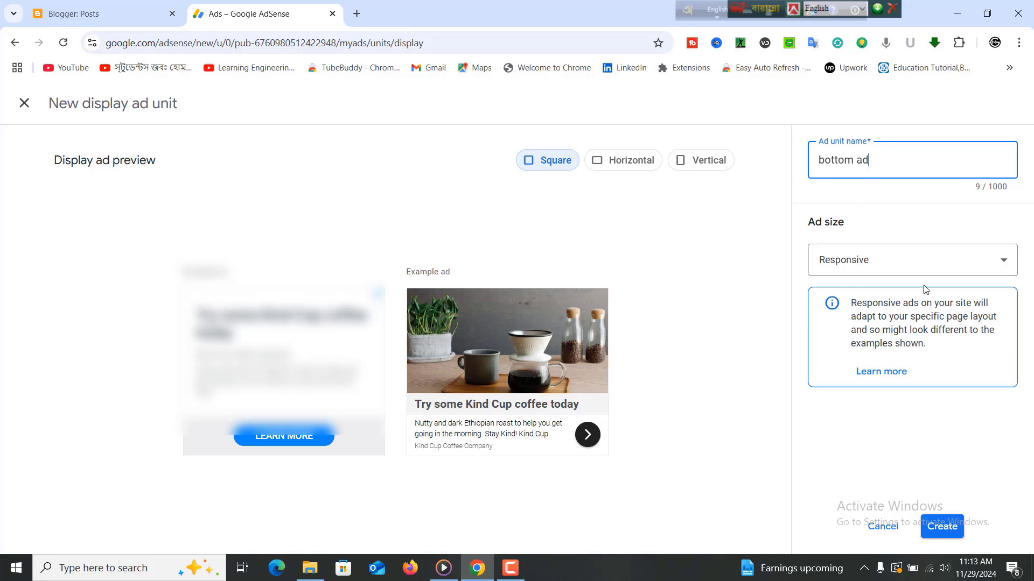
click(1001, 267)
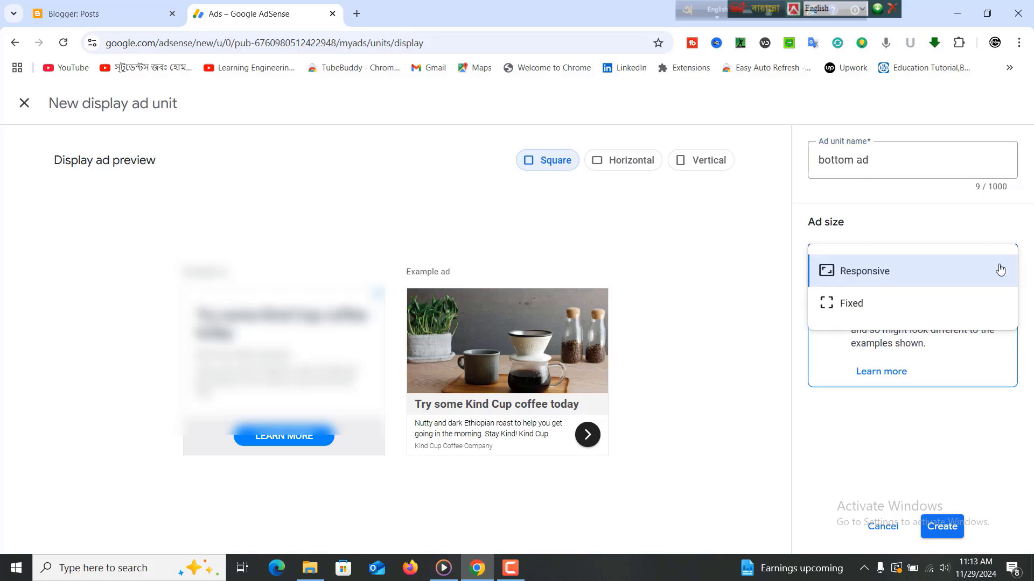
click(864, 276)
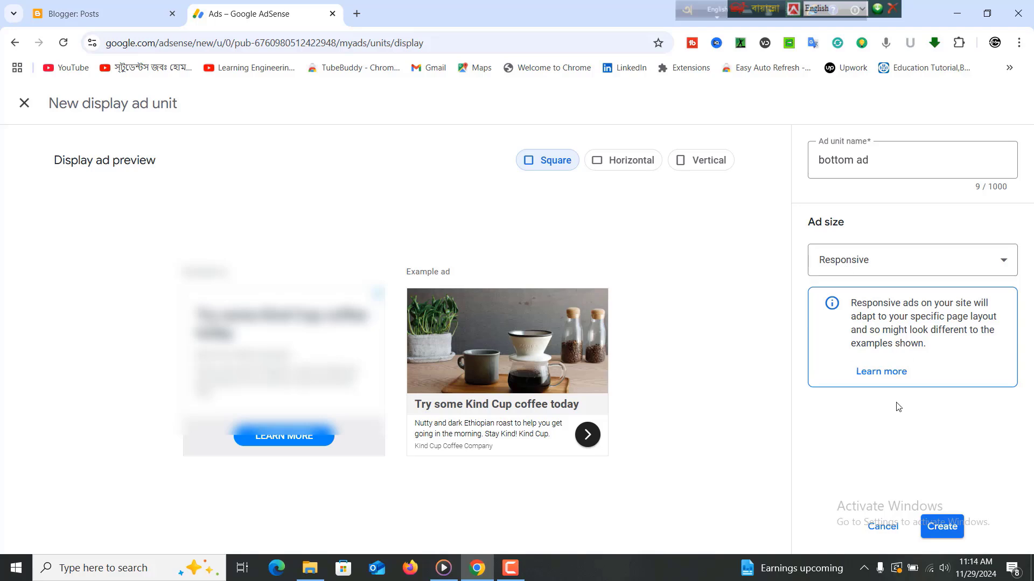
- Create the "bottom ad" display unit and copy its HTML ad code
click(941, 526)
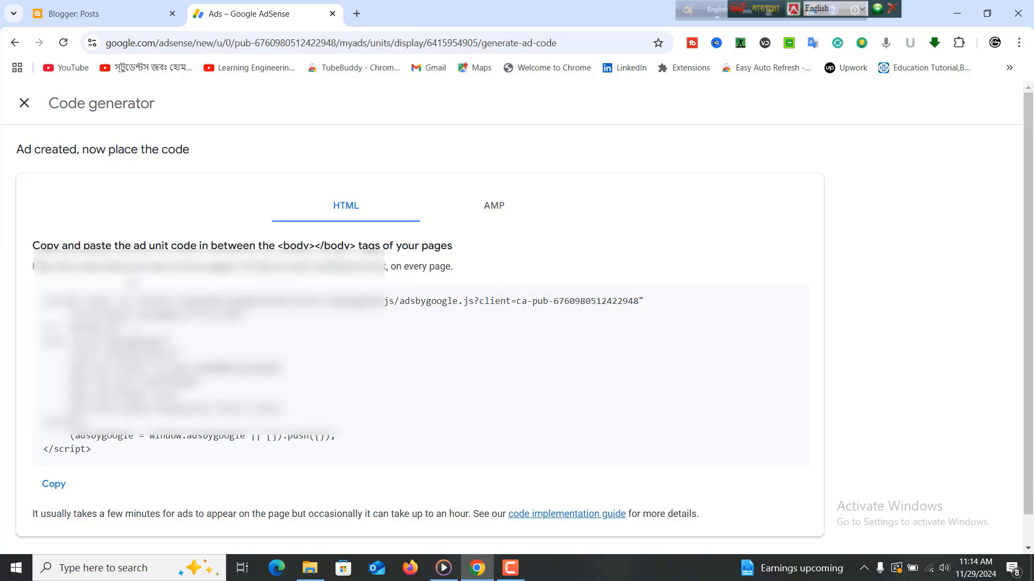
scroll(517, 320, down, 1)
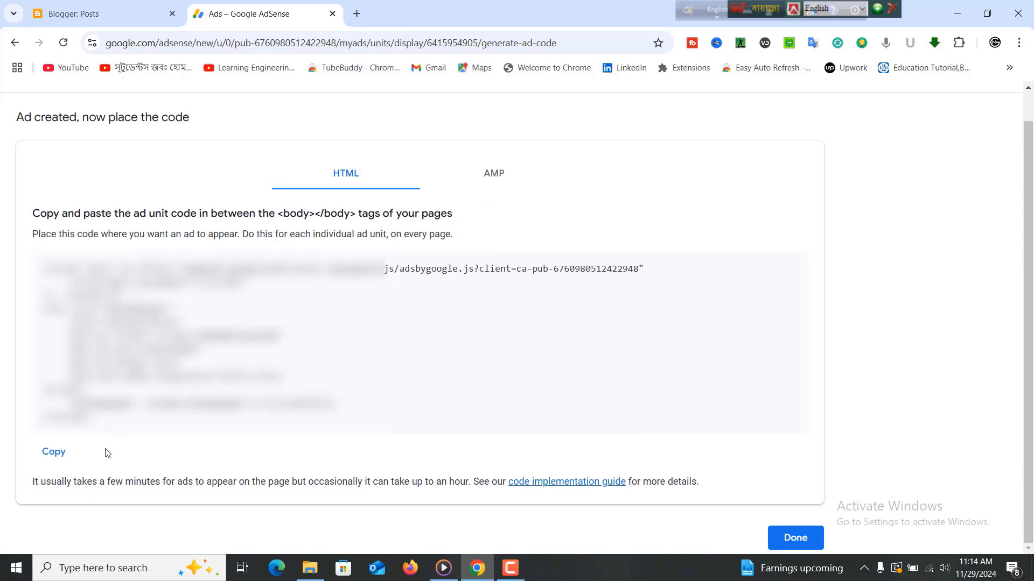
click(56, 455)
click(55, 457)
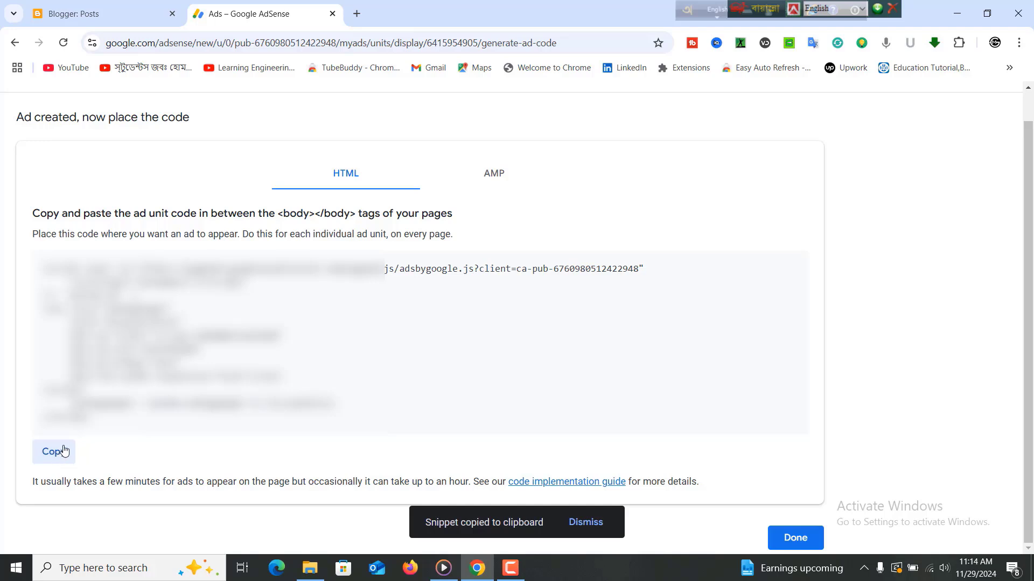
- Finish the code generator and look over the list of existing ad units
click(796, 539)
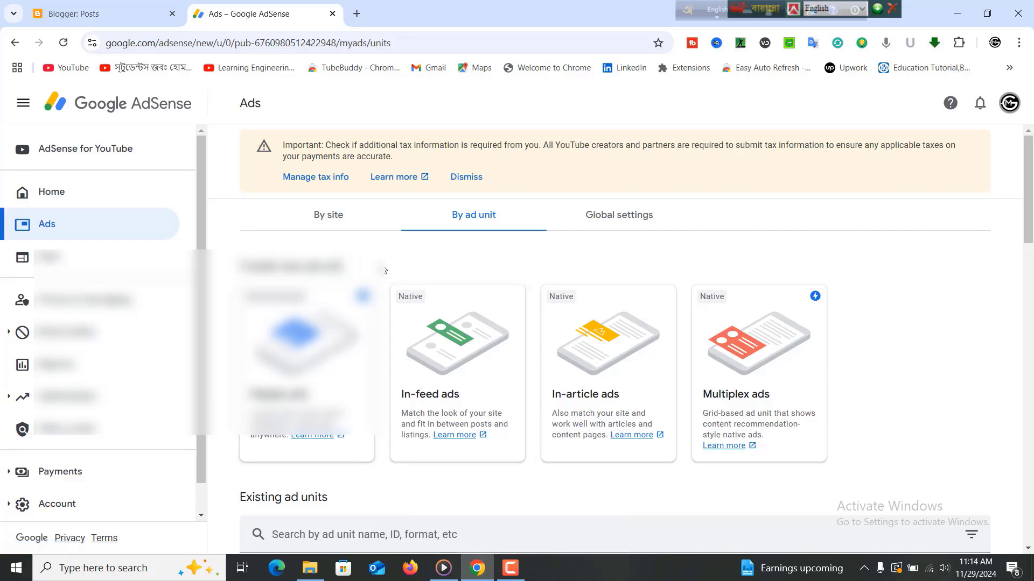
scroll(519, 403, down, 4)
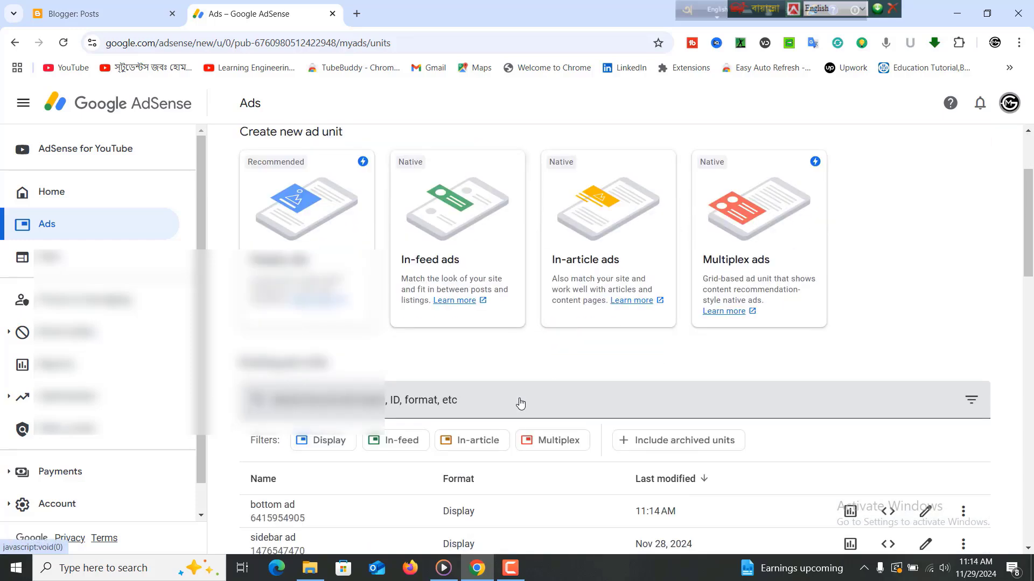
scroll(520, 399, down, 1)
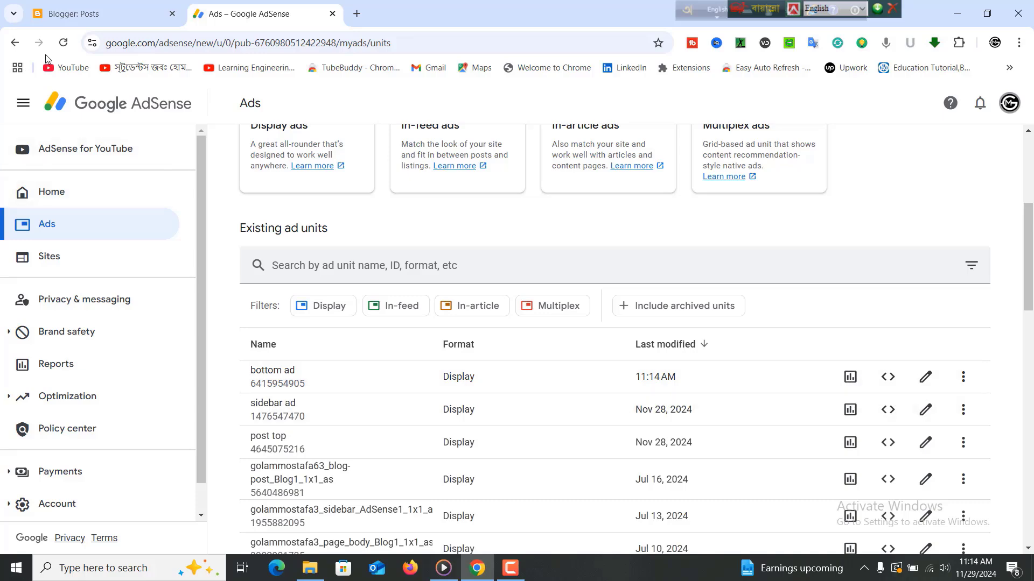
- Switch to the Blogger dashboard and open the blog's layout editor
click(81, 15)
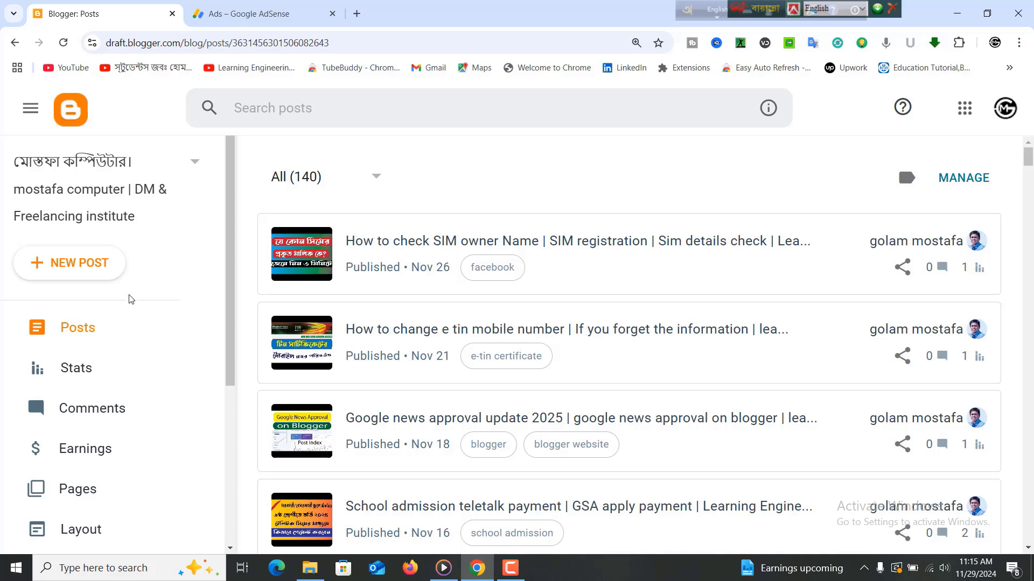
scroll(135, 384, down, 3)
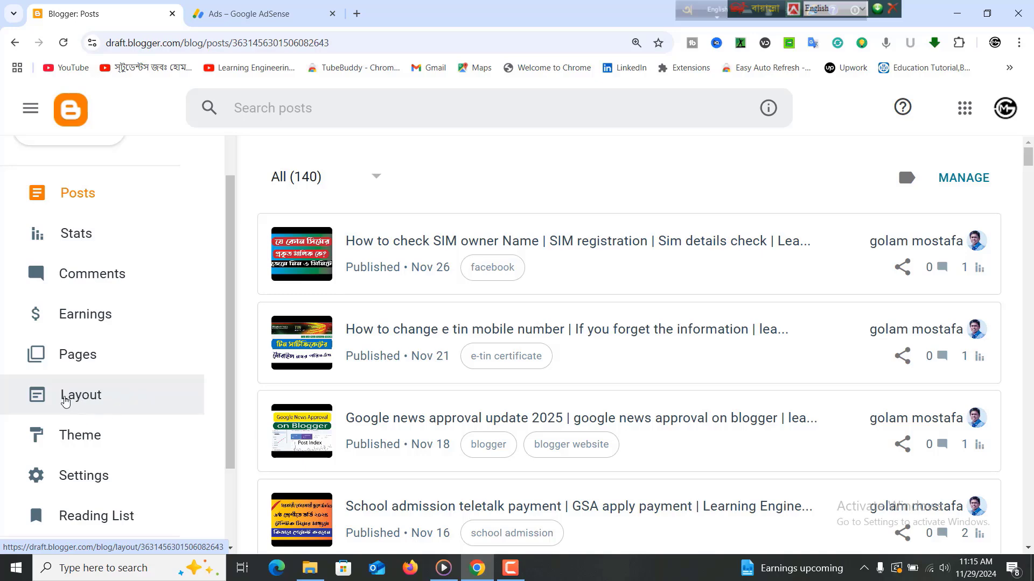
click(75, 385)
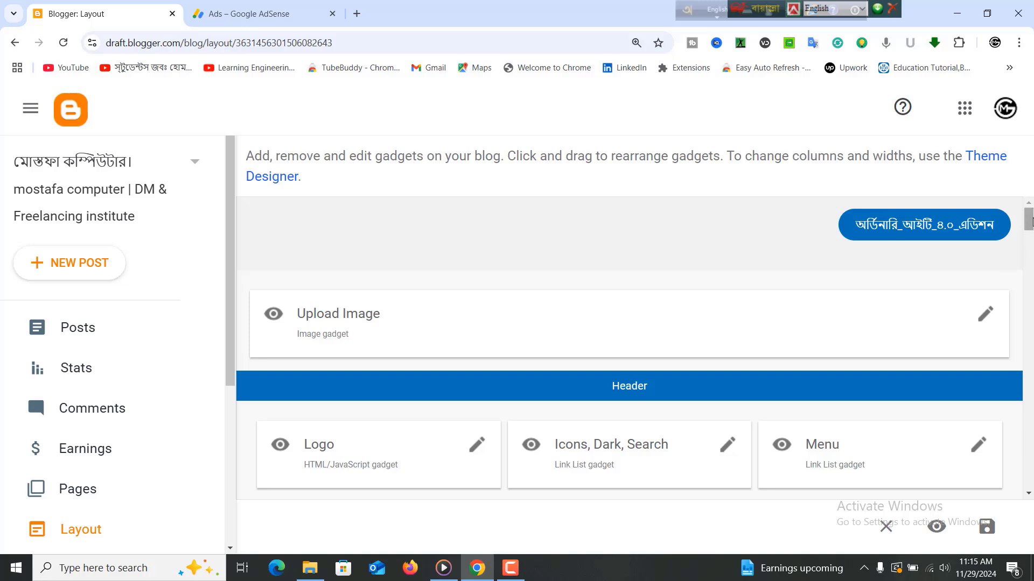
- Start a new HTML/JavaScript gadget in the layout's Footer section
drag(1031, 222, 1030, 247)
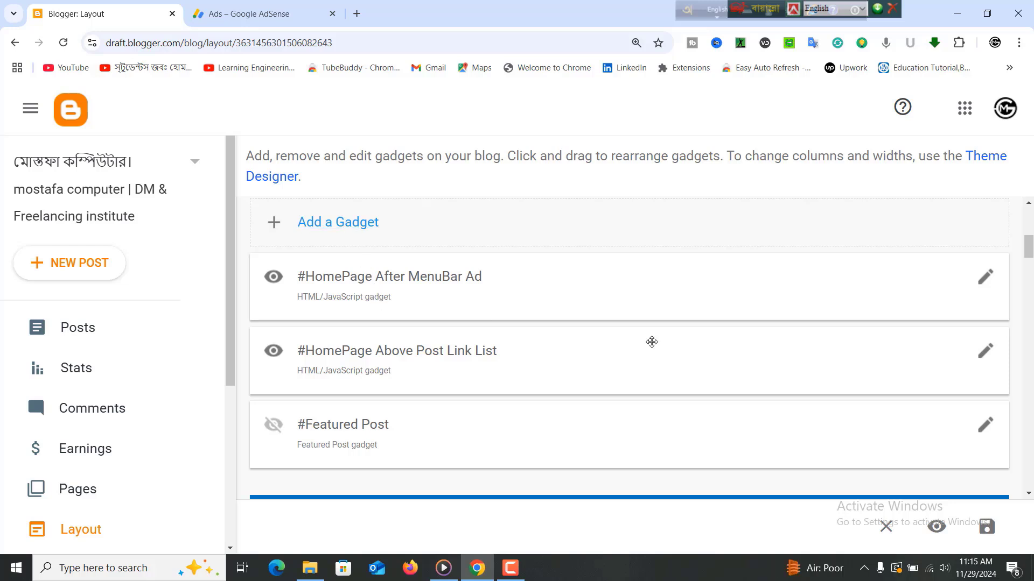
scroll(1026, 264, down, 4)
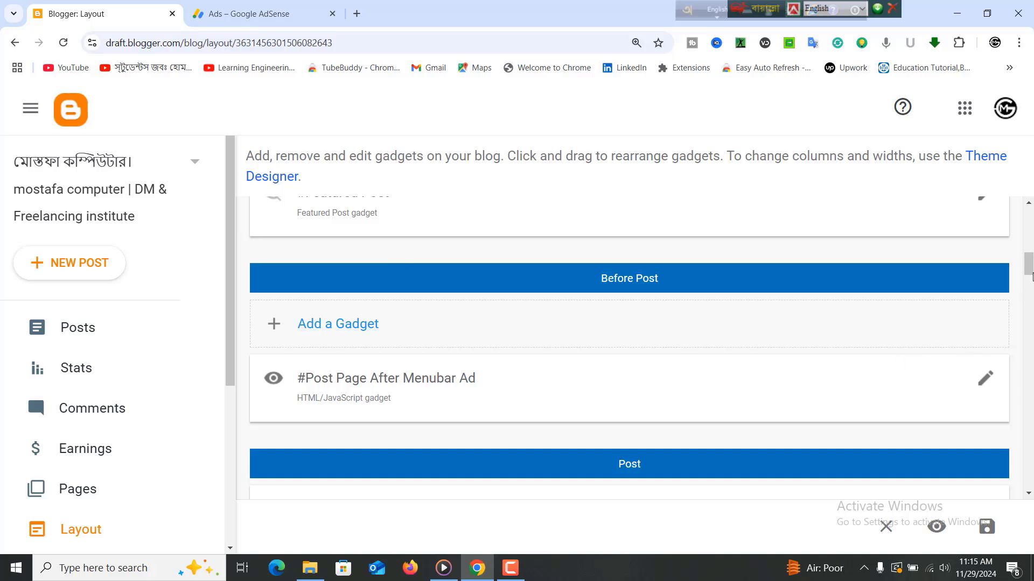
drag(1031, 273, 1029, 437)
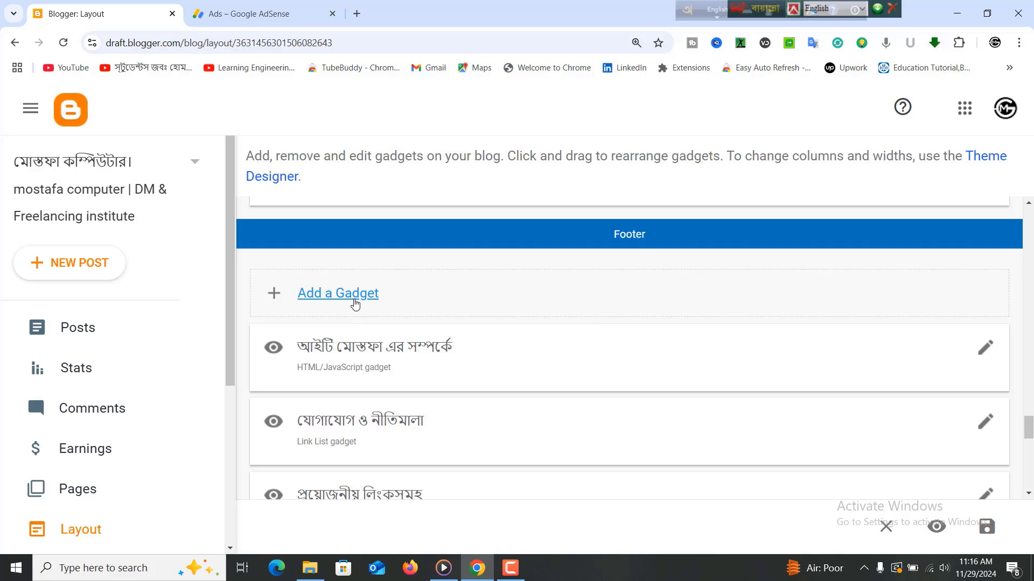
click(312, 298)
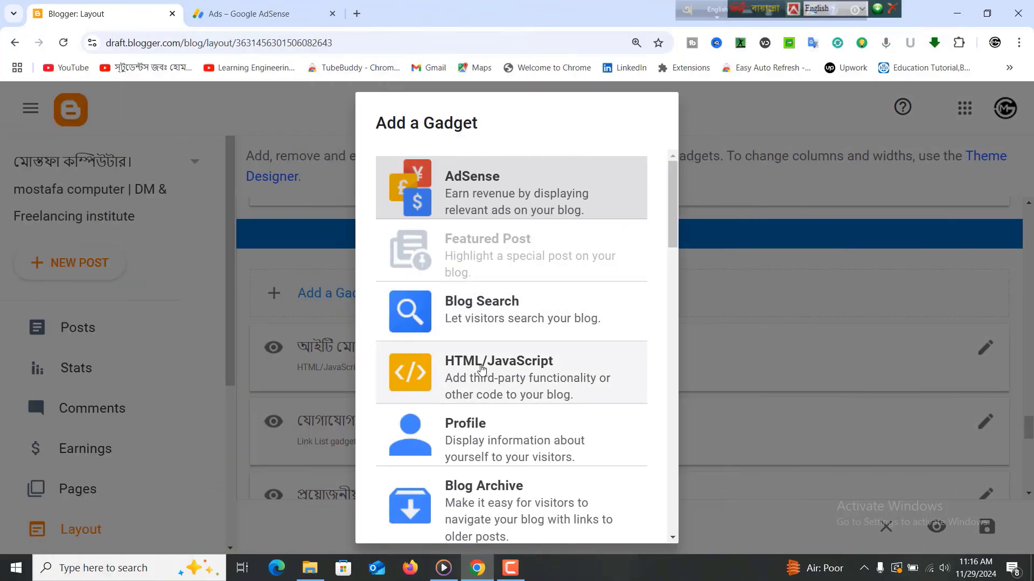
click(481, 369)
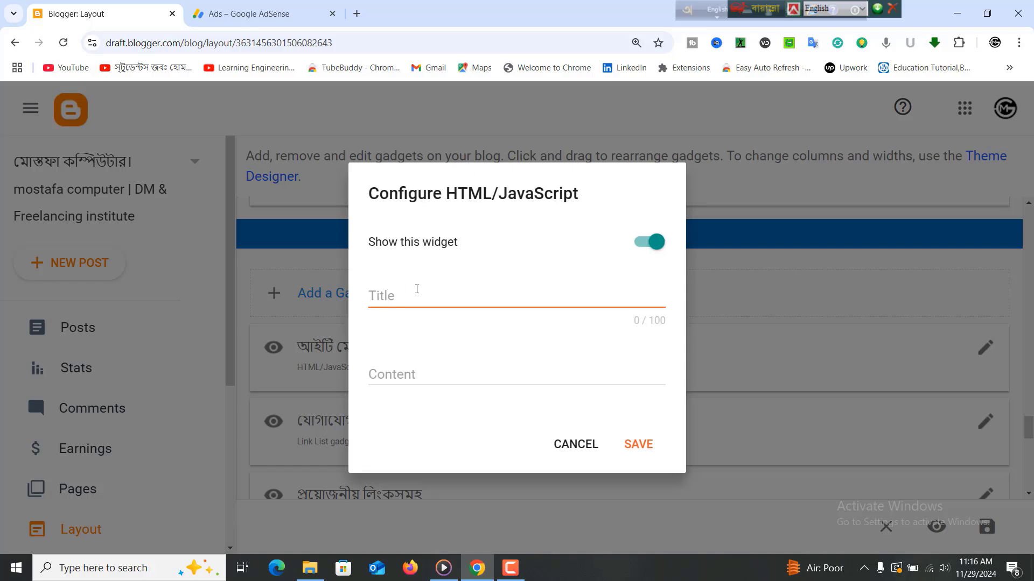
- Title the gadget "bottom ad", paste the copied ad code as its content, and save both the gadget and the layout
click(396, 299)
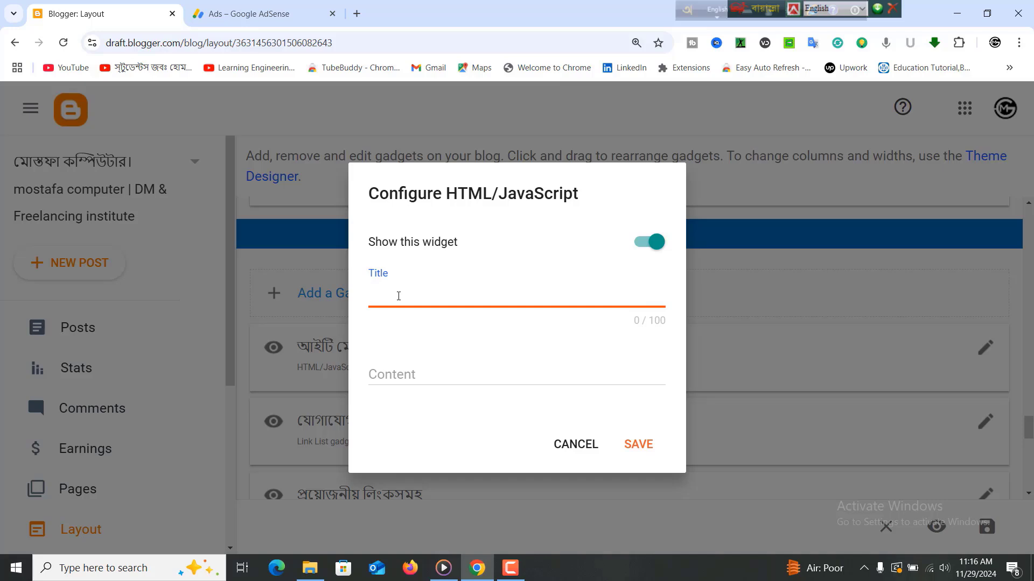
text(bottom)
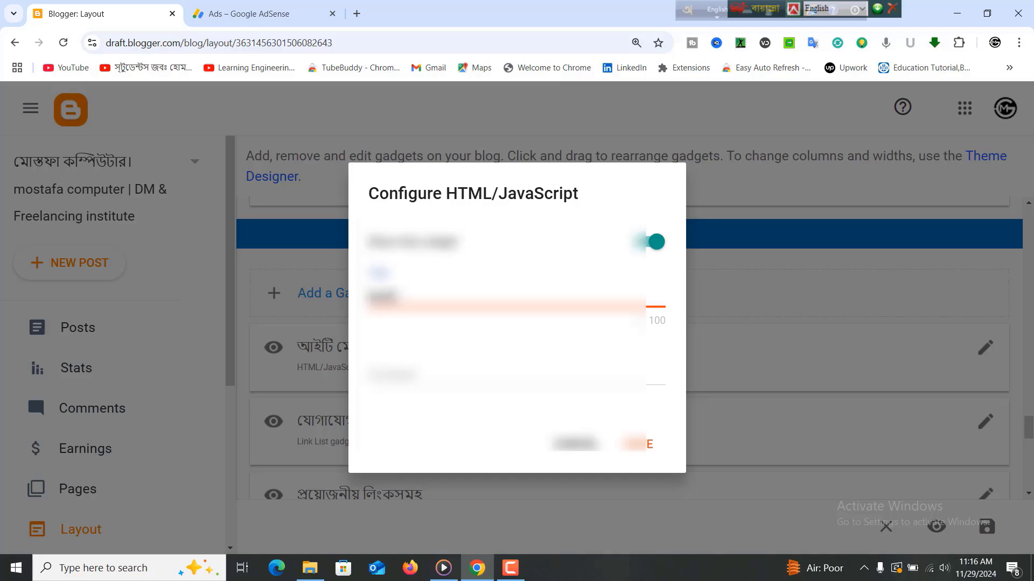
text( ad)
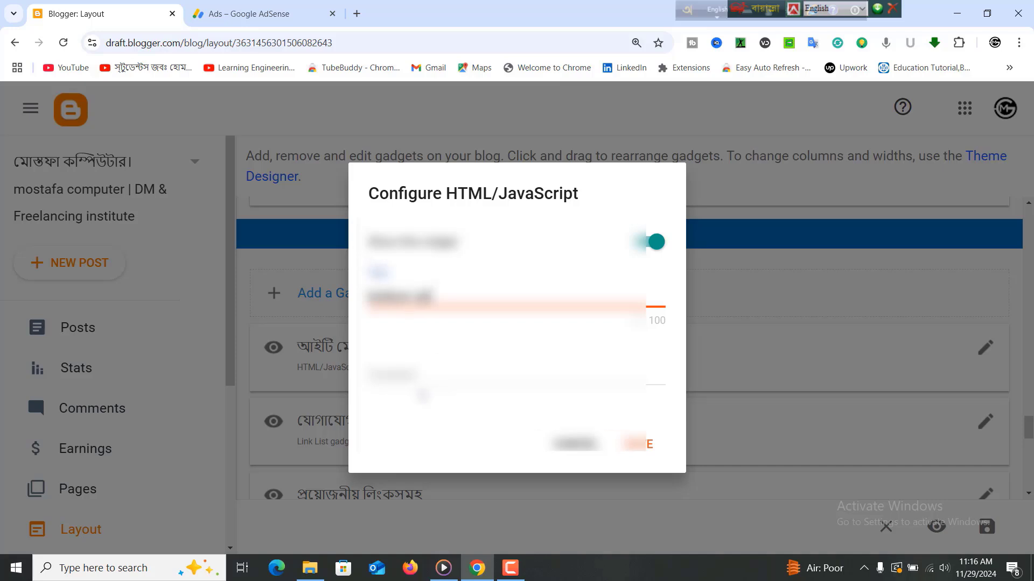
click(410, 380)
right_click(410, 379)
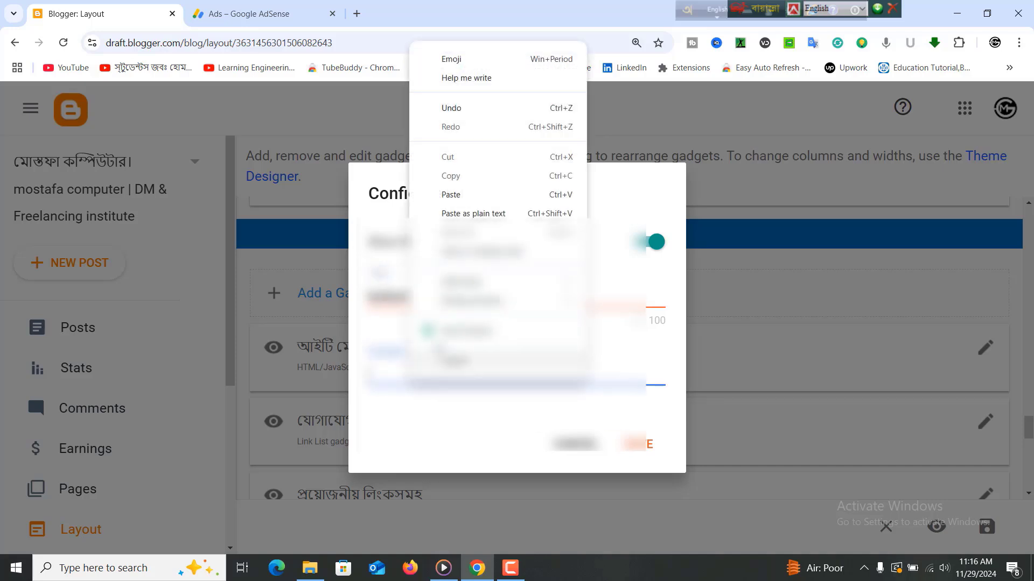
click(459, 195)
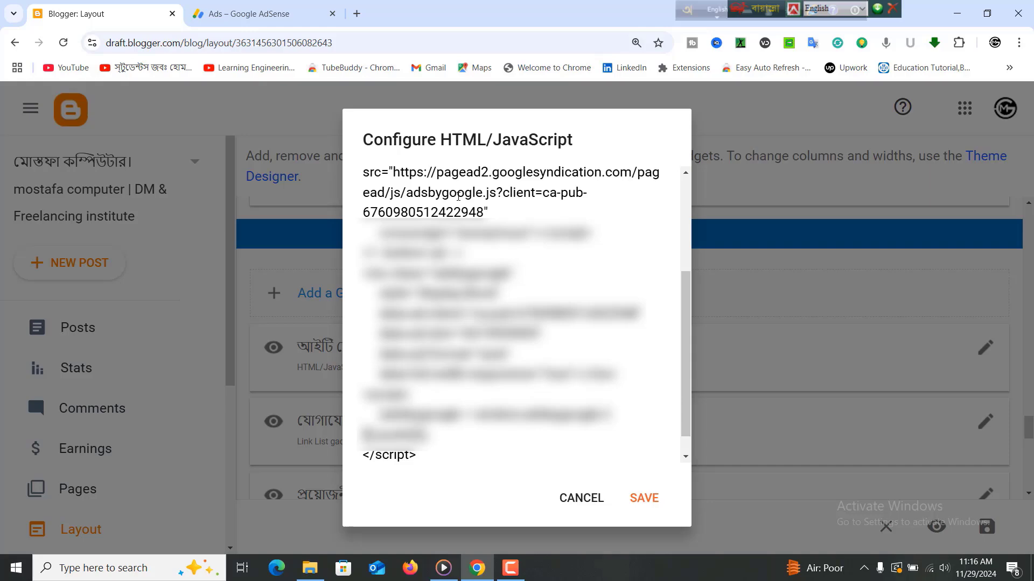
click(641, 499)
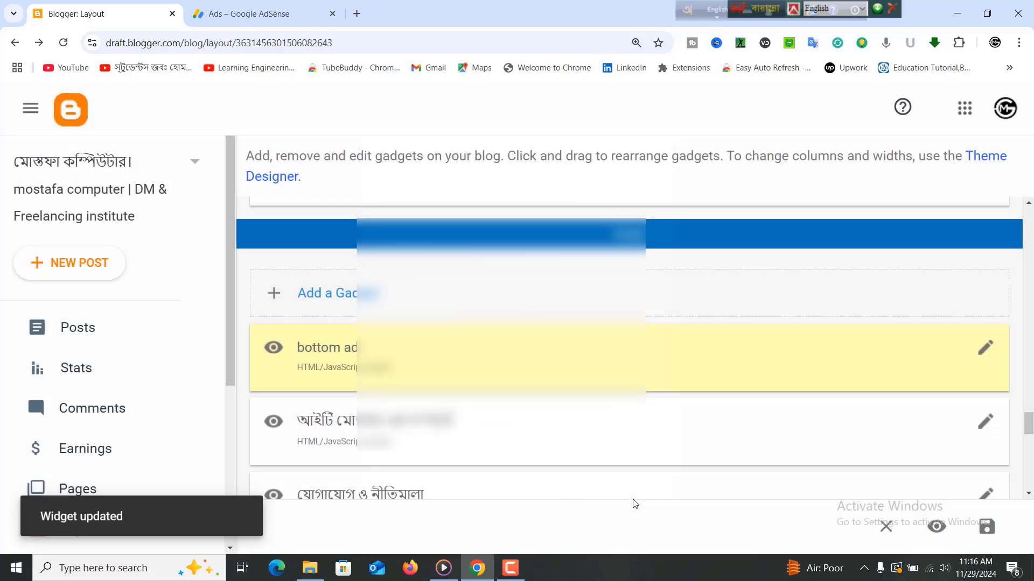
click(988, 526)
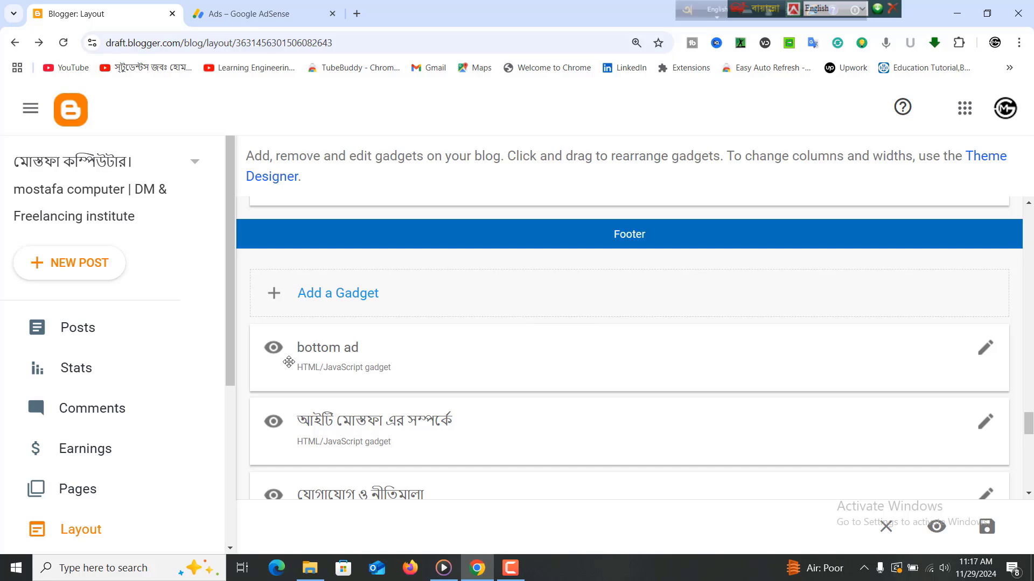
- Open the live blog and examine the ad placements down to the footer area of its homepage
scroll(90, 328, down, 2)
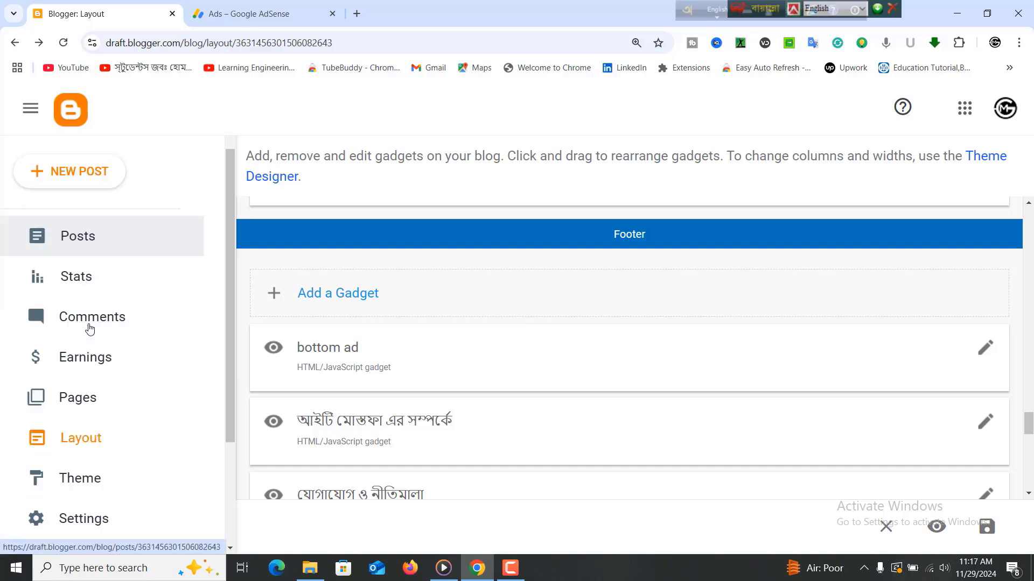
scroll(90, 328, down, 3)
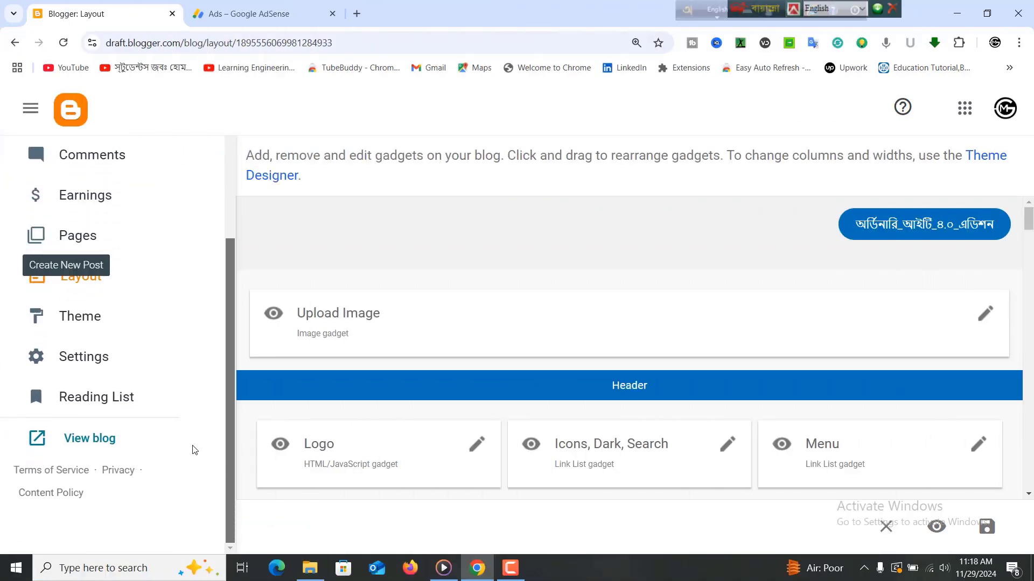
click(86, 438)
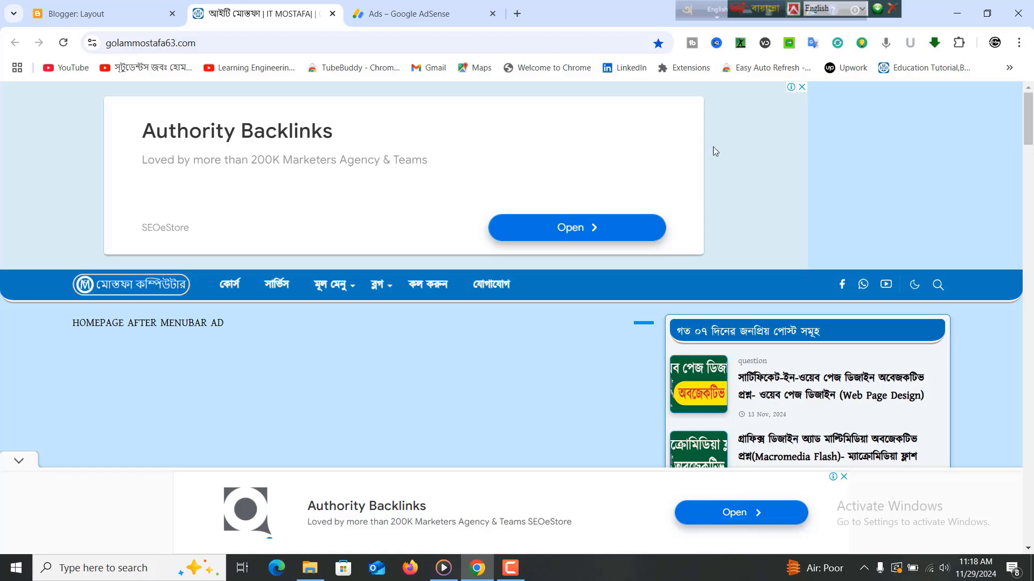
drag(1025, 123, 1015, 500)
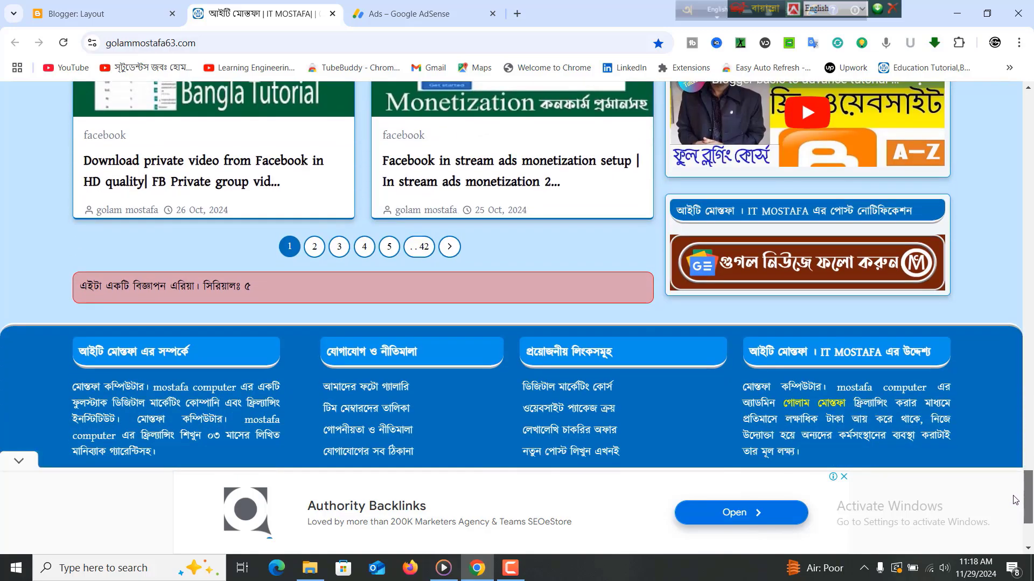